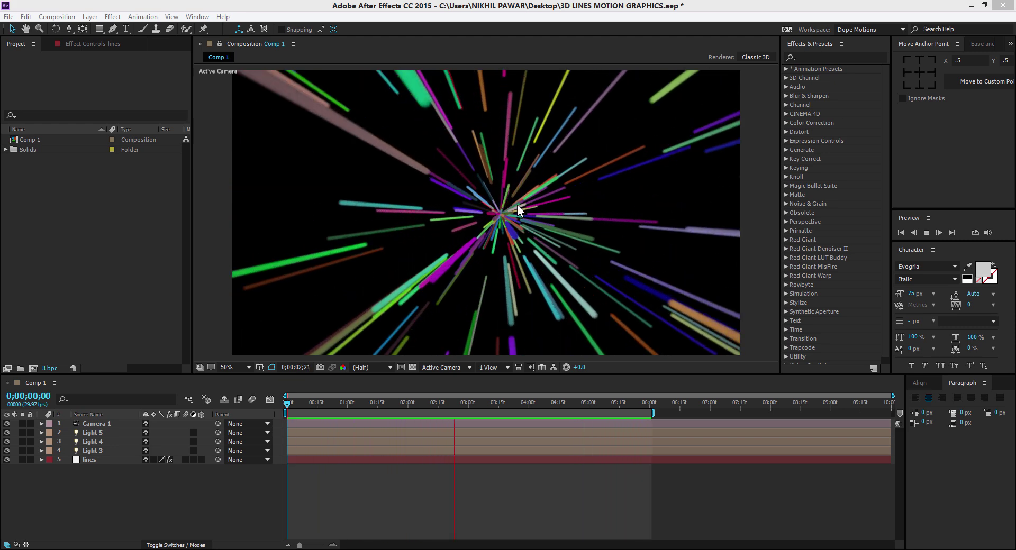
- Orbit Camera 1 in Comp 1 to a side view of the expanded streaks, converging to the right
click(332, 403)
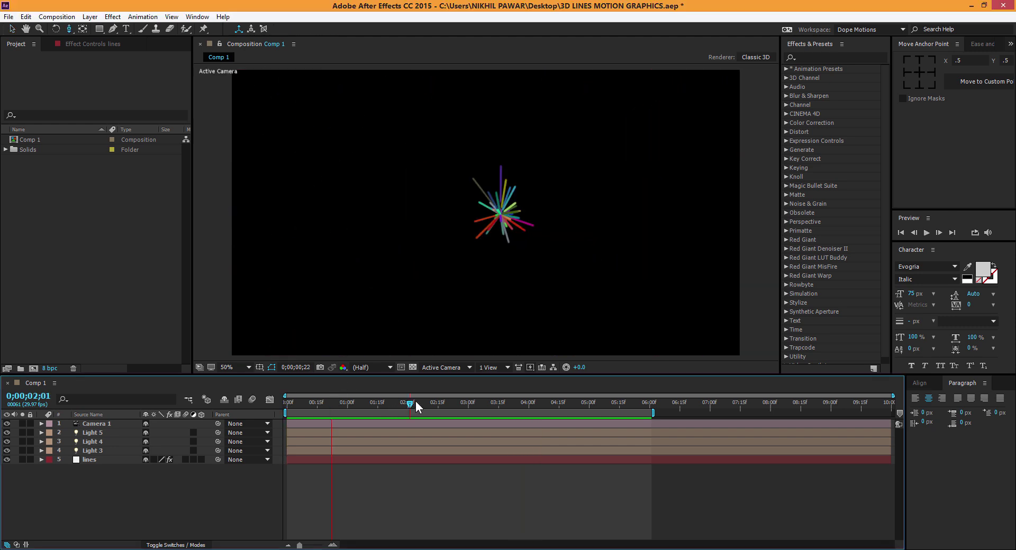
drag(411, 401, 452, 401)
key(c)
drag(483, 211, 328, 342)
drag(356, 404, 461, 388)
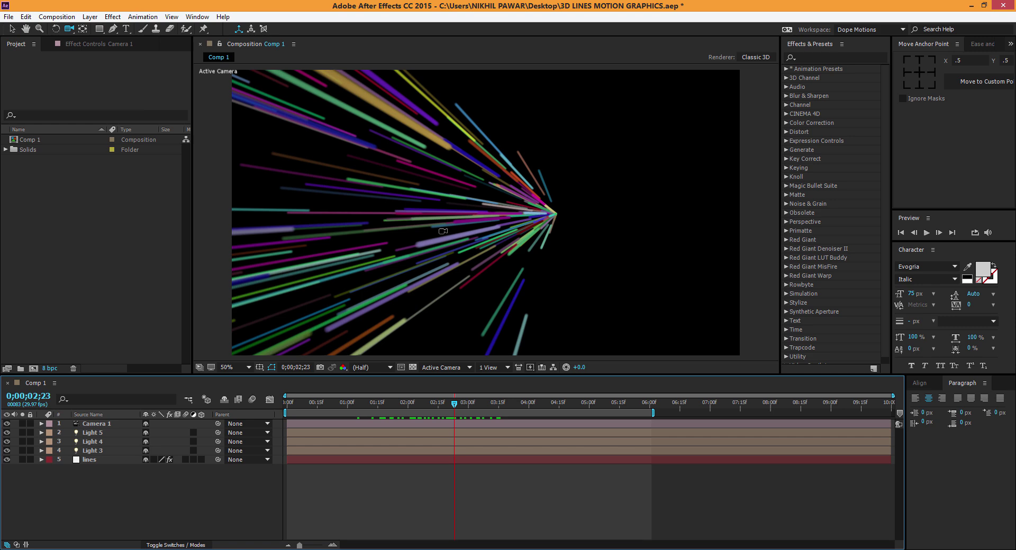
- Create a new 1920×1080 composition, Comp 2, at 30 fps
click(34, 368)
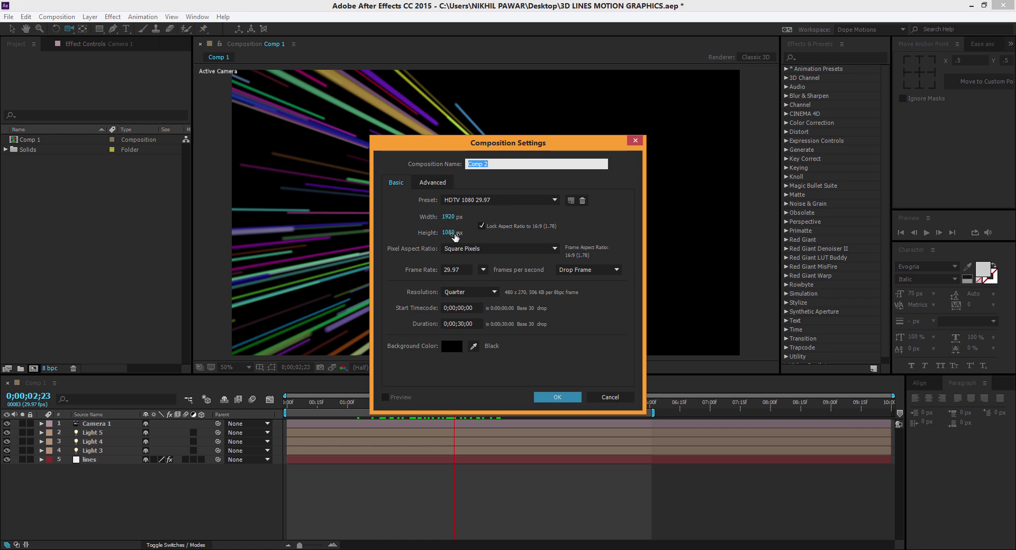
click(484, 269)
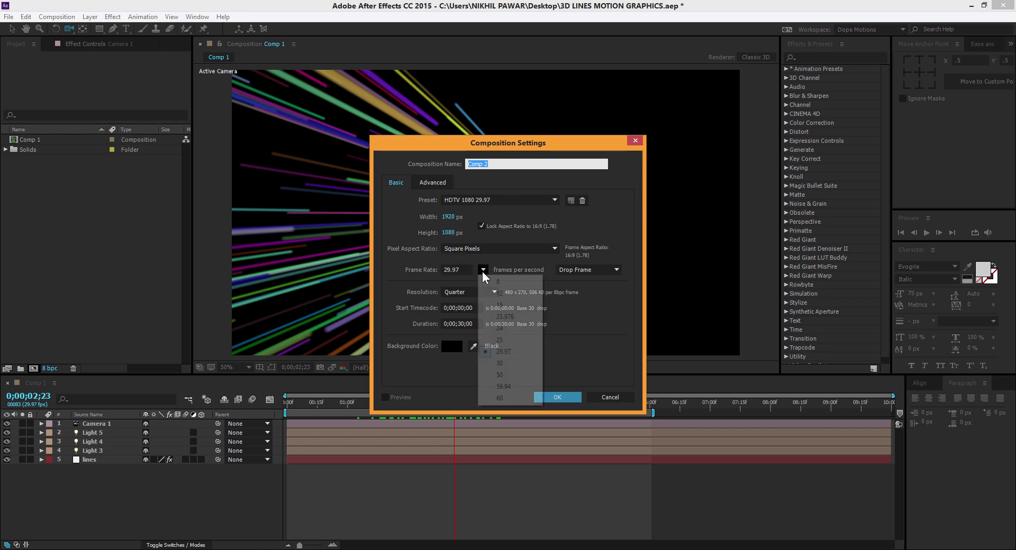
click(501, 363)
click(560, 398)
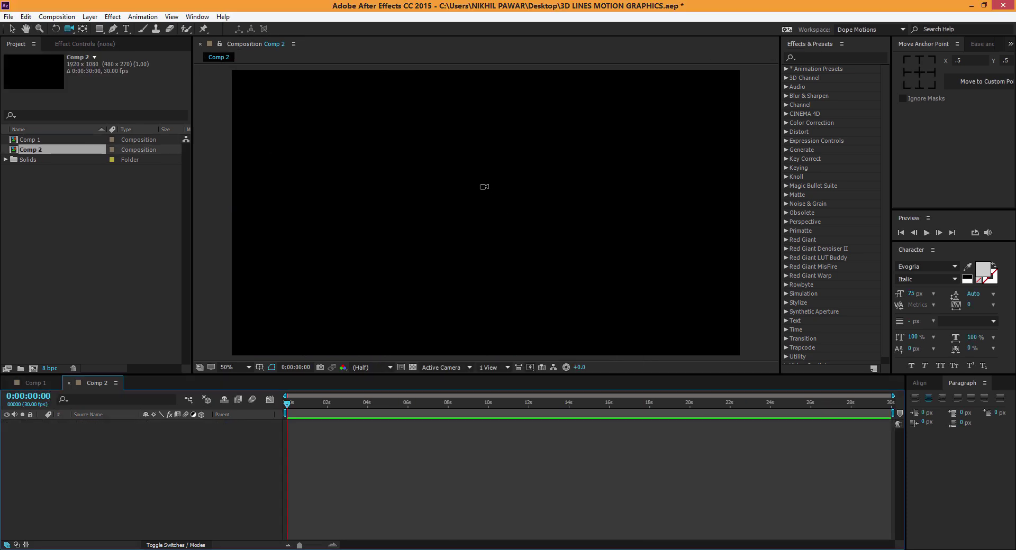
- Add a white full-frame solid layer named 'particles'
right_click(150, 445)
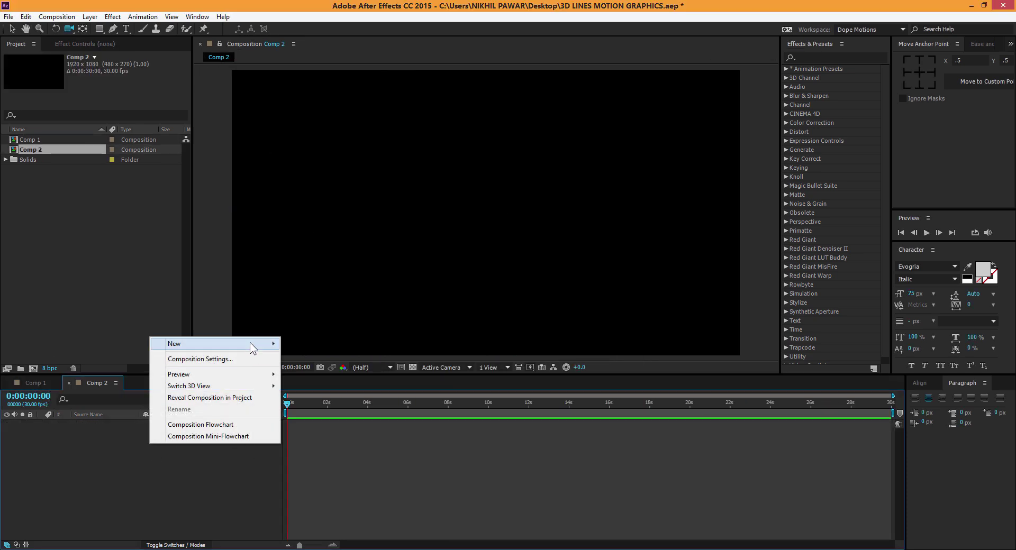
mouse_move(250, 344)
click(328, 371)
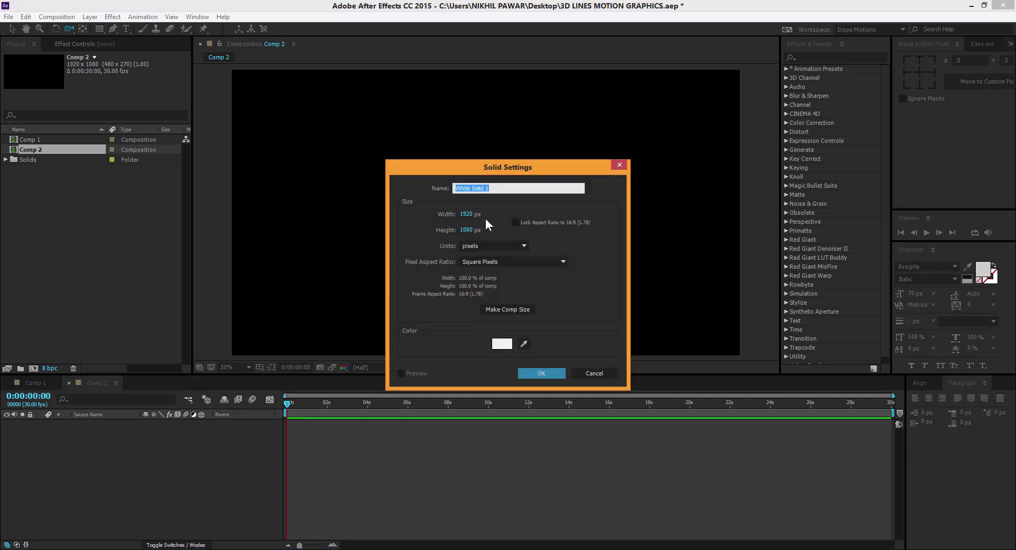
text(particles)
key(Return)
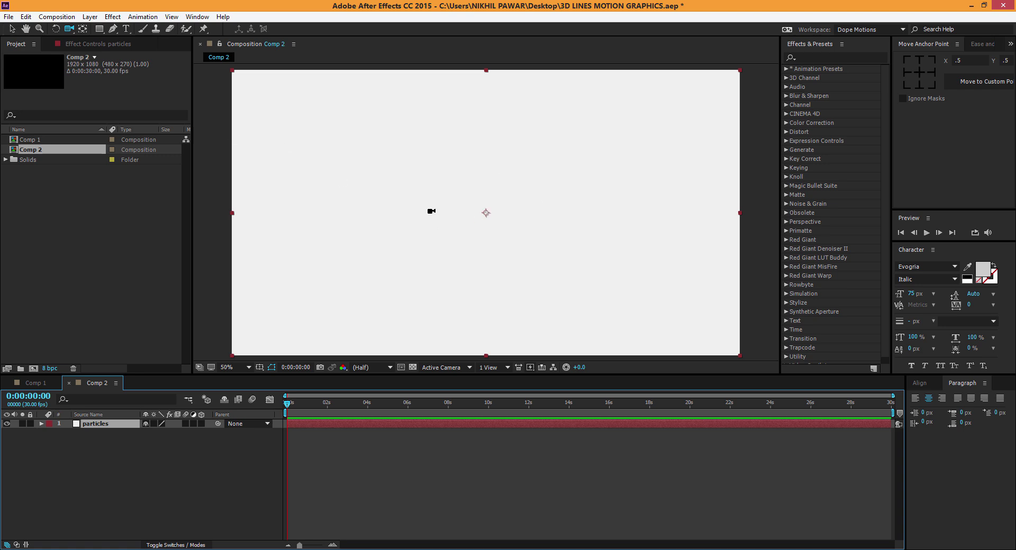
- Apply Trapcode Particular to the particles layer
click(113, 16)
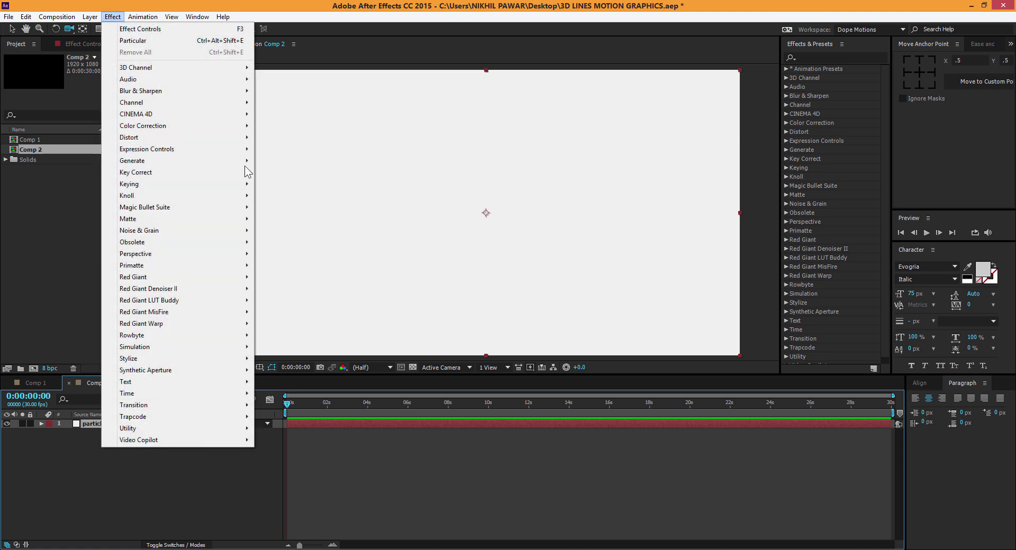
mouse_move(228, 425)
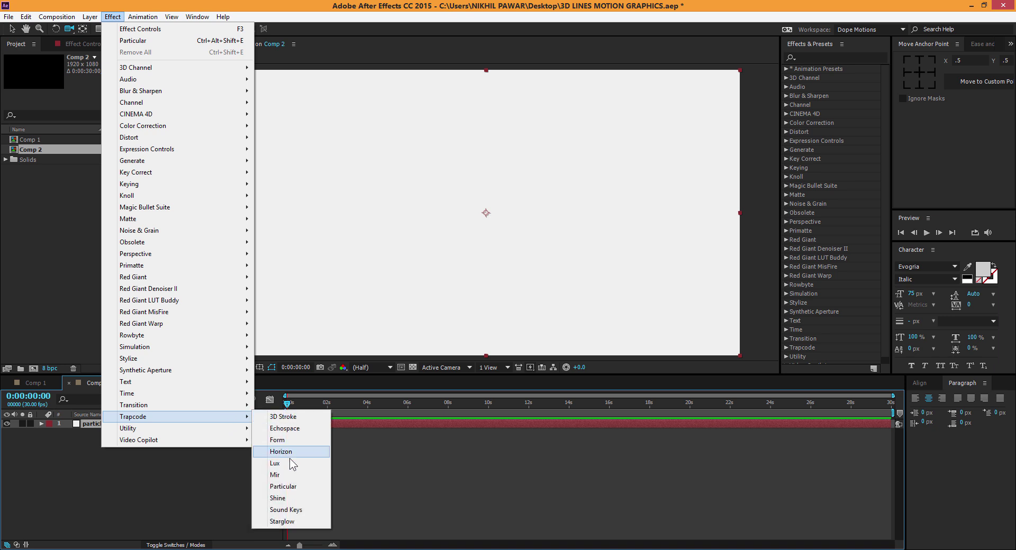
click(286, 490)
mouse_move(323, 404)
mouse_down()
mouse_move(429, 403)
mouse_move(325, 409)
mouse_up()
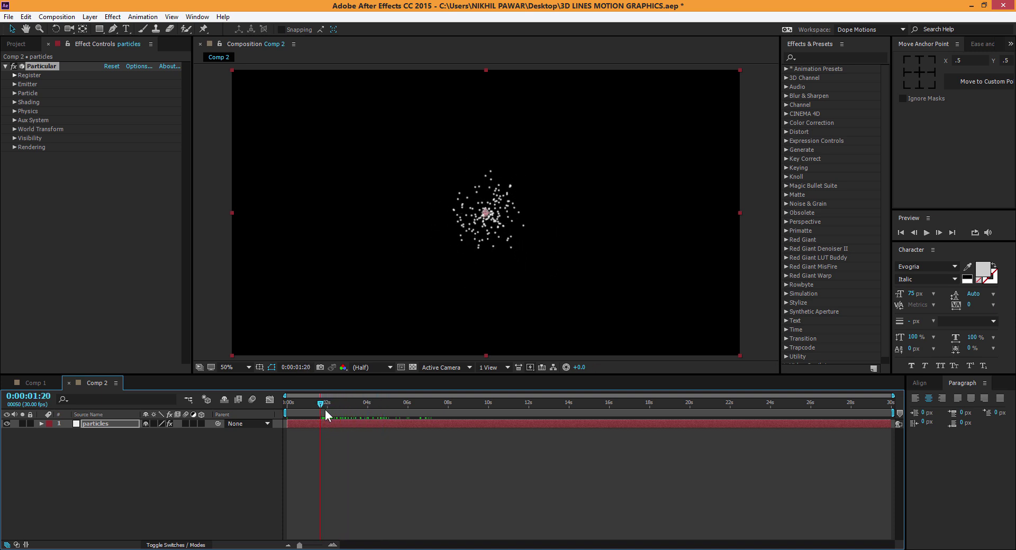
- Set the Emitter to 75 particles/sec with a Directional direction
click(13, 97)
click(14, 84)
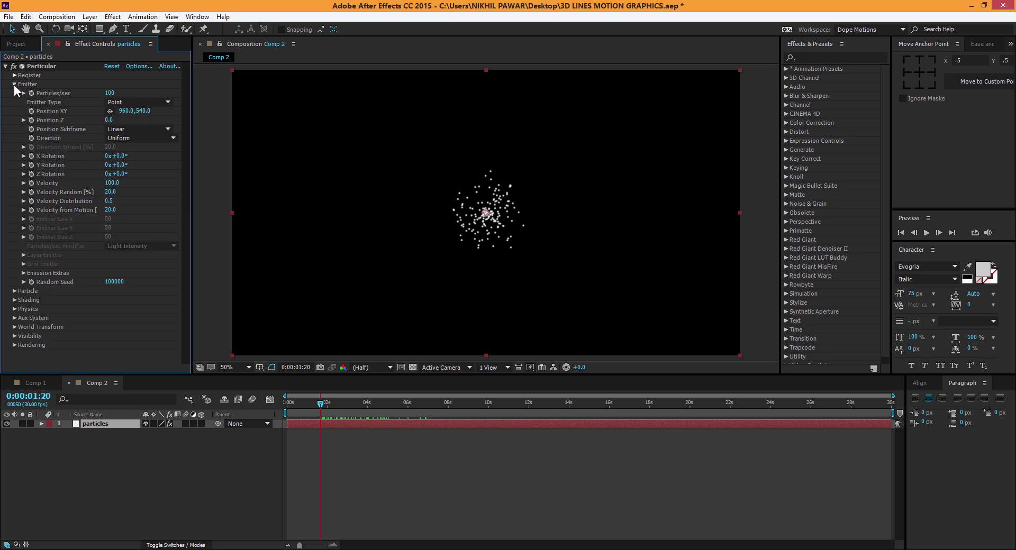
click(110, 93)
text(75)
key(Return)
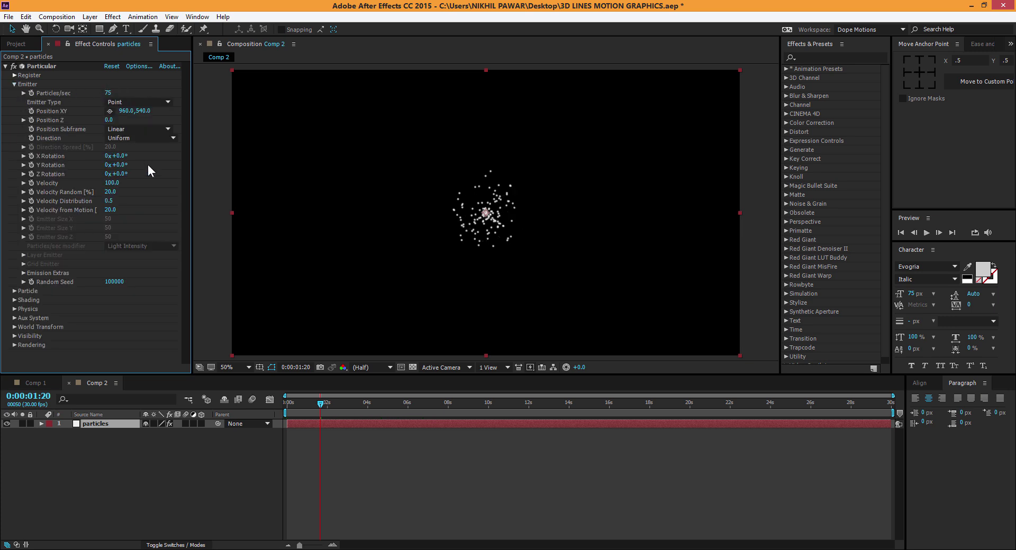
click(117, 139)
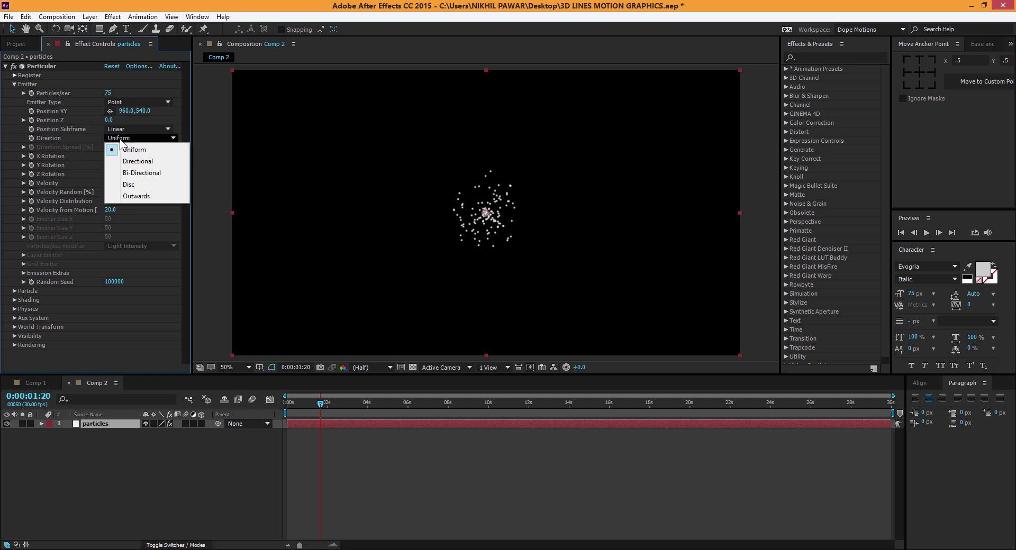
click(135, 161)
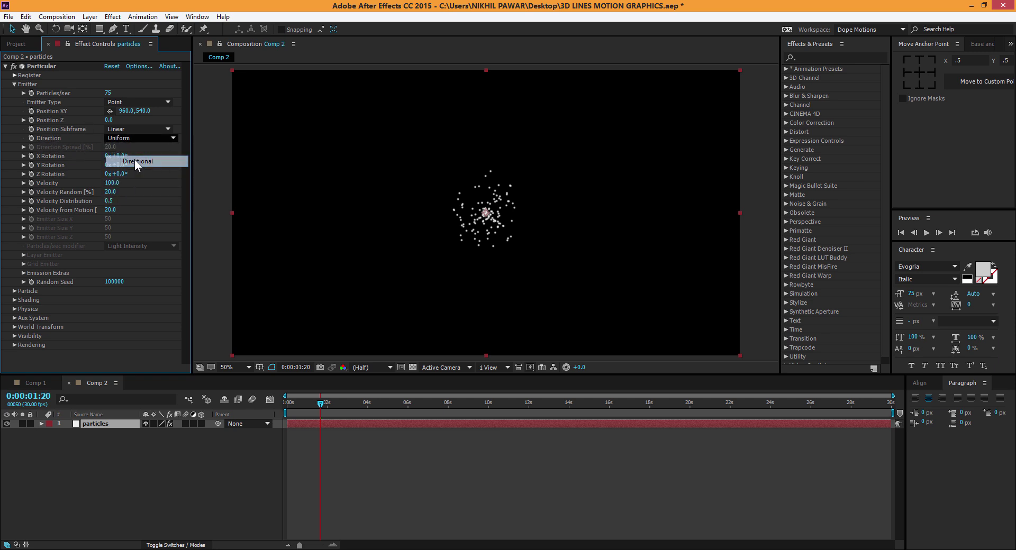
- Give the emitter a 90° Y Rotation and a Velocity of 700
drag(332, 417, 458, 407)
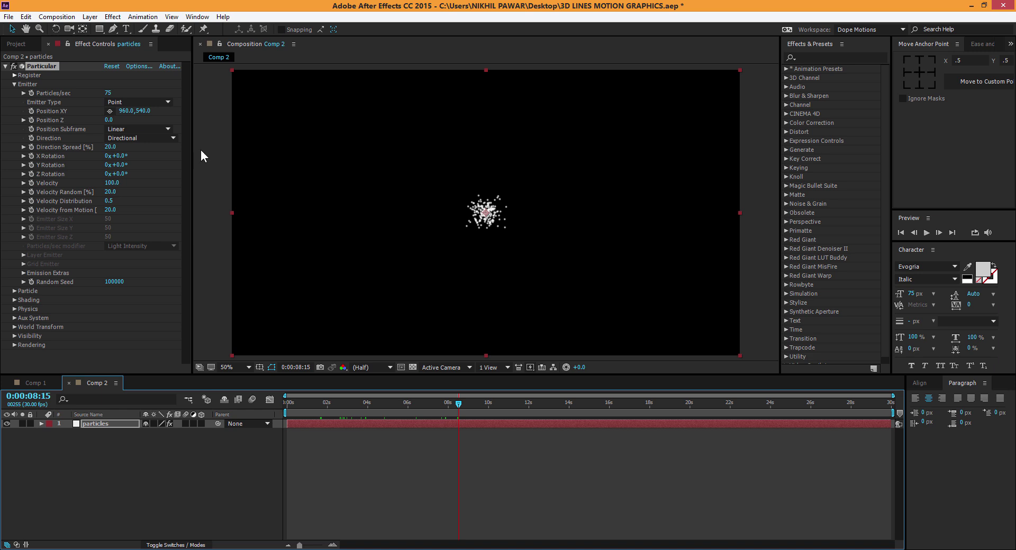
click(120, 165)
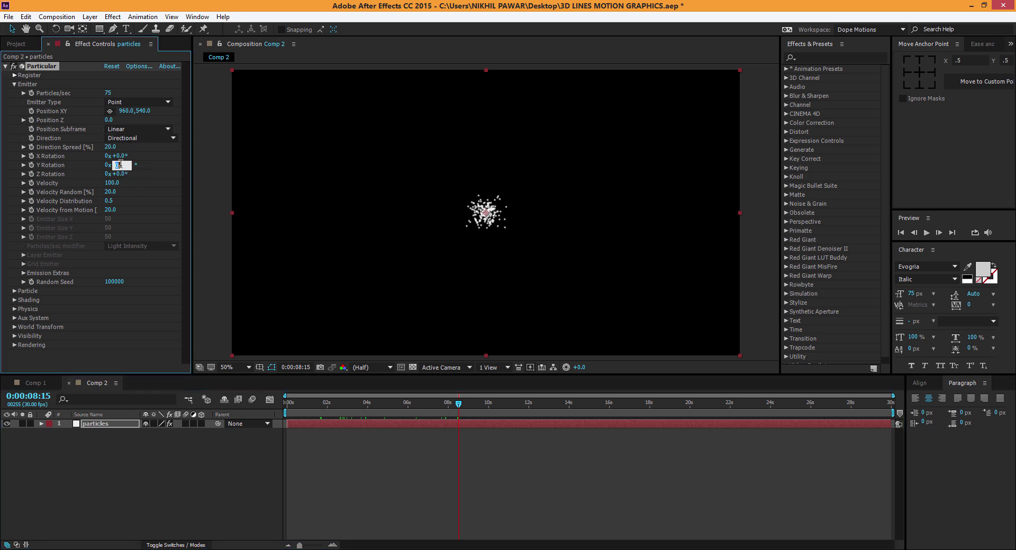
key(Return)
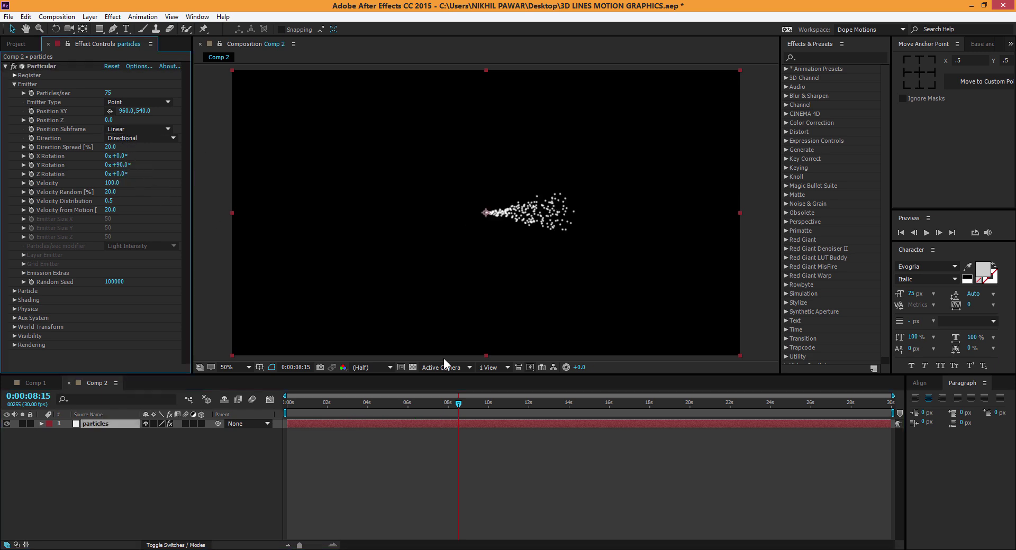
drag(365, 403, 494, 404)
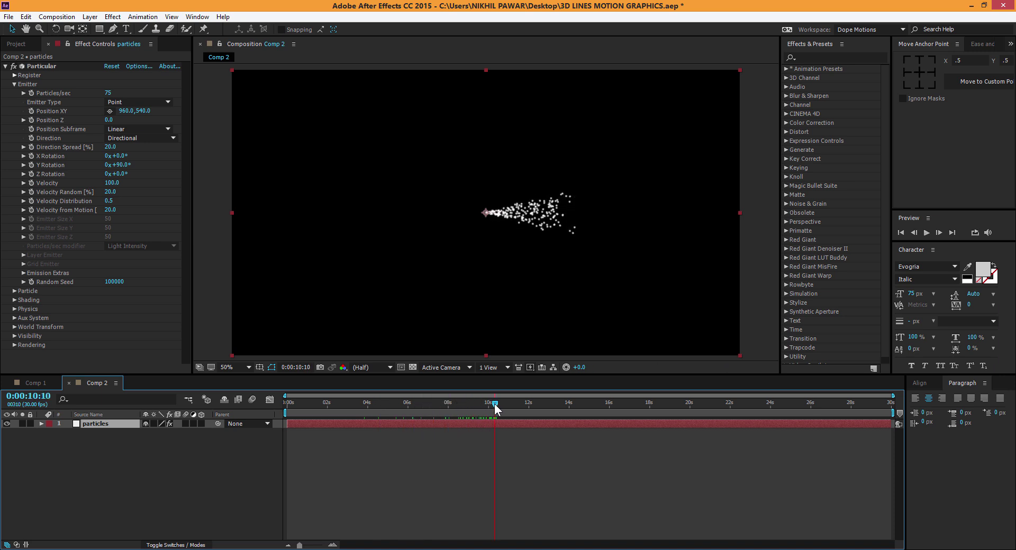
drag(112, 183, 125, 188)
click(112, 184)
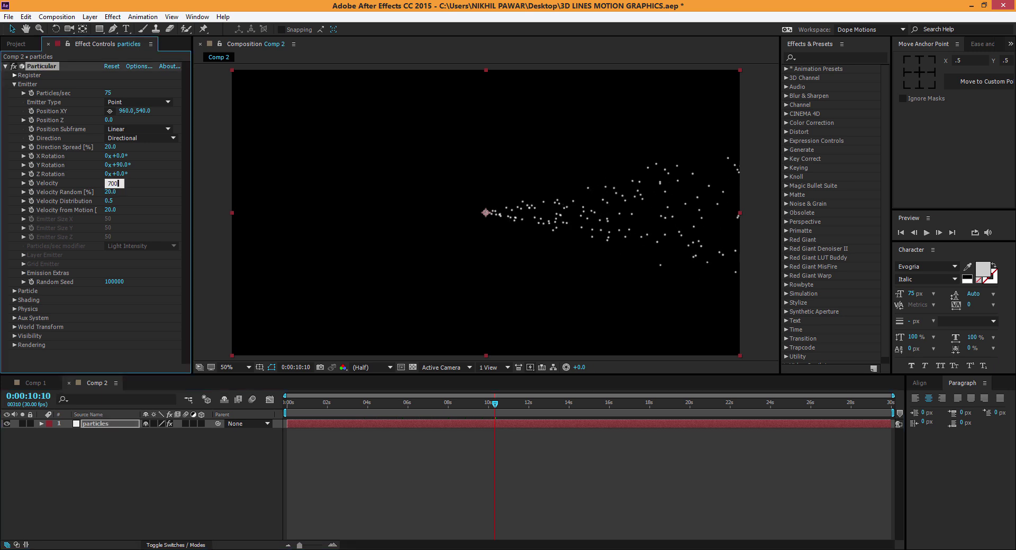
key(Return)
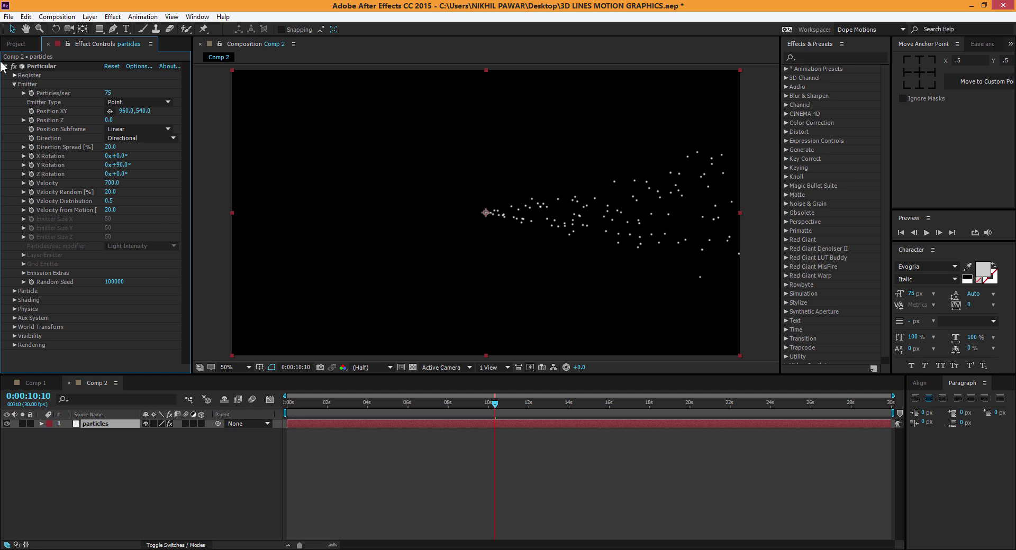
- Move the emitter point left of centre to 474, 546
click(42, 68)
drag(485, 213, 355, 214)
drag(291, 404, 416, 407)
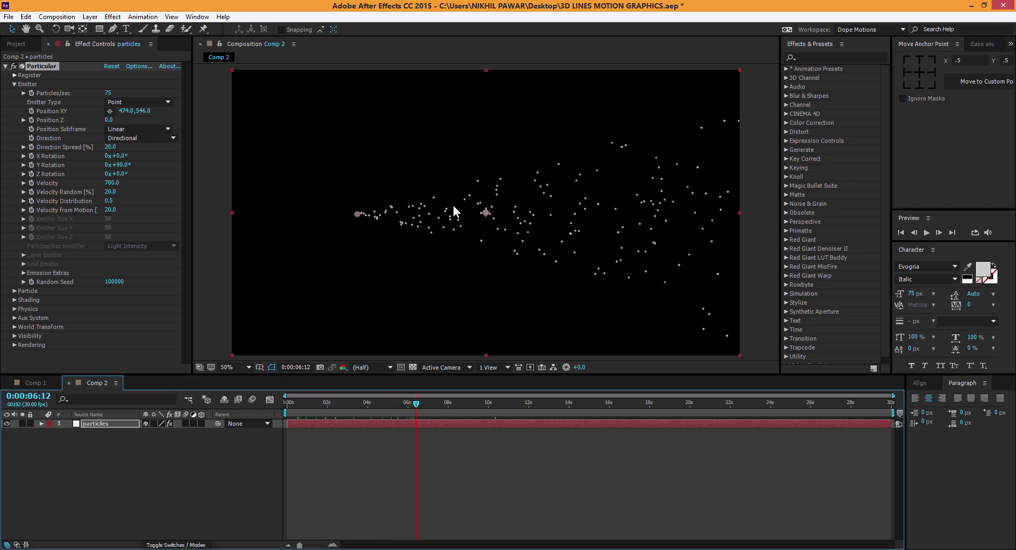
- Set the main particle Opacity to 0
click(15, 84)
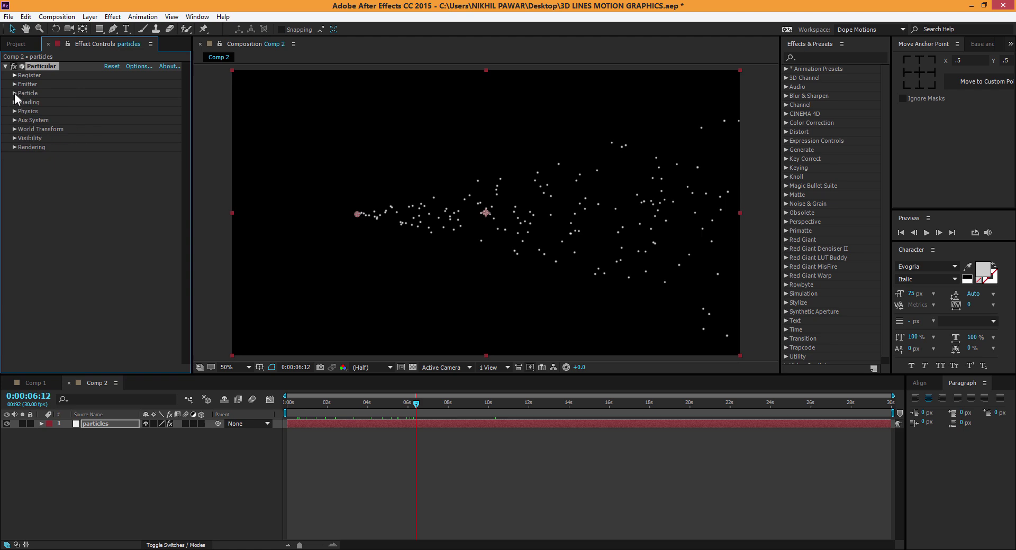
click(14, 91)
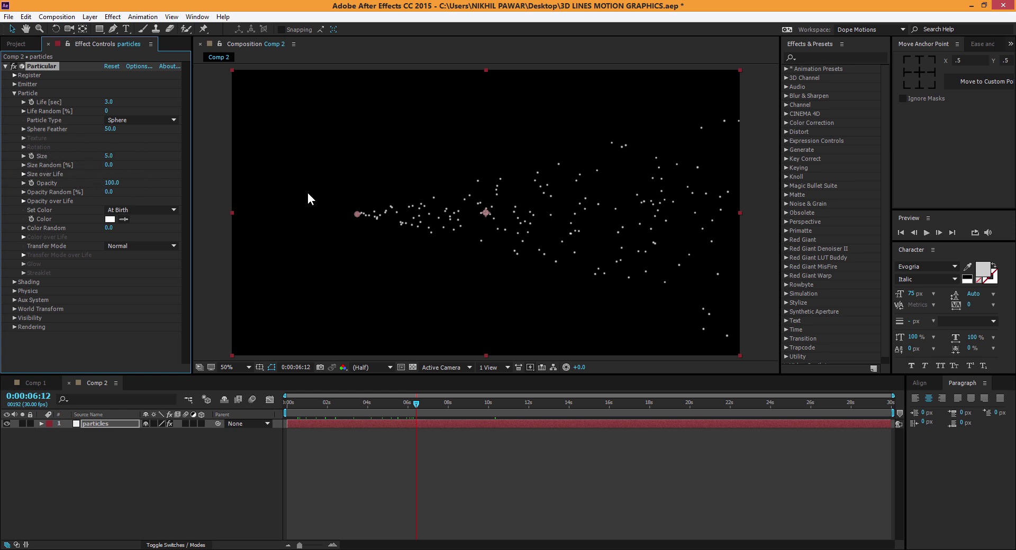
click(111, 183)
key(Return)
click(14, 93)
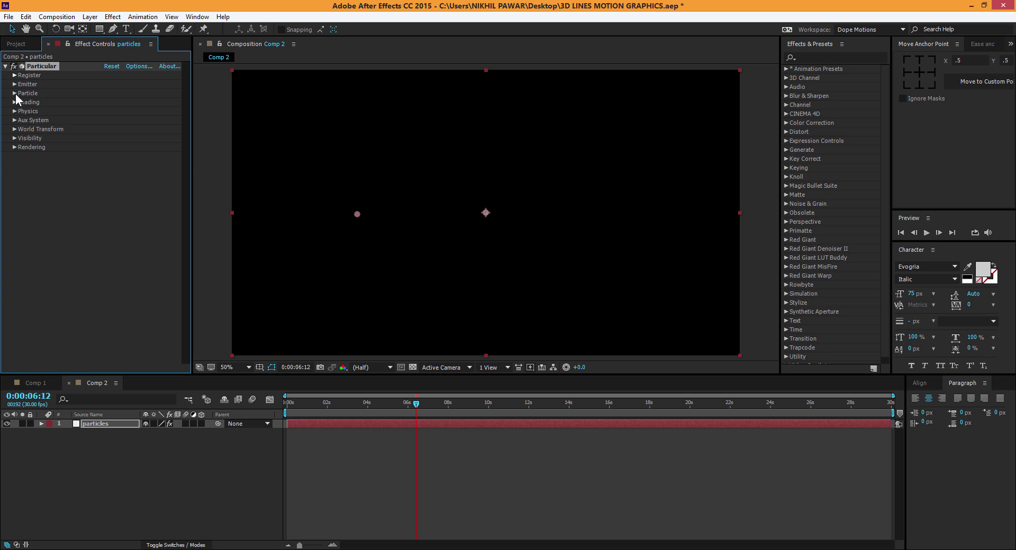
- Set the Aux System Emit mode to Continuously
click(14, 120)
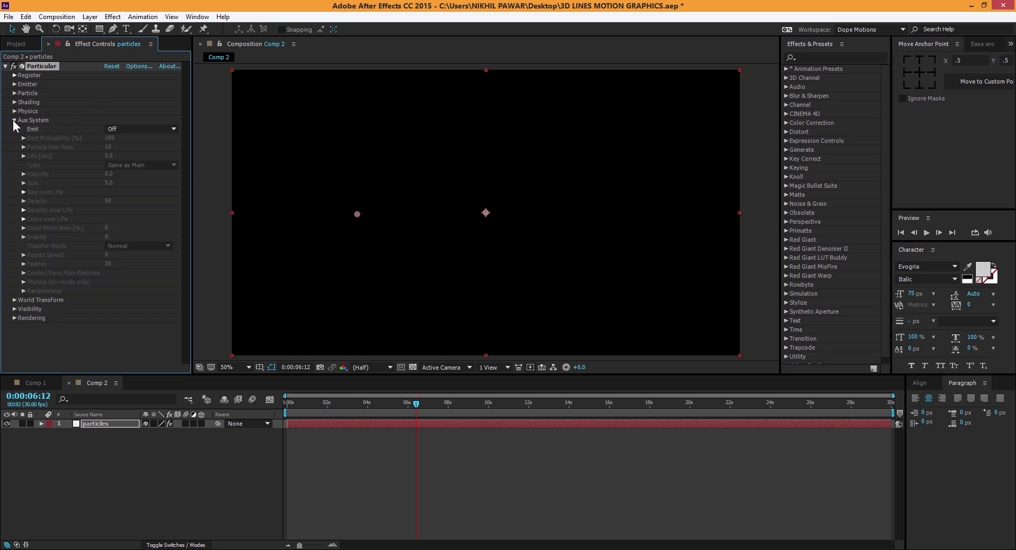
click(119, 126)
click(140, 164)
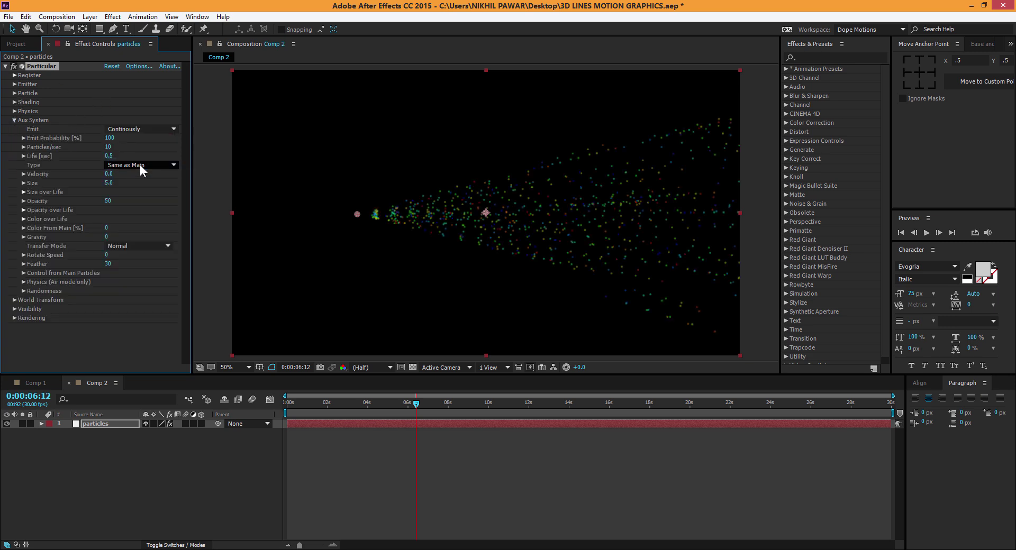
drag(299, 407, 391, 415)
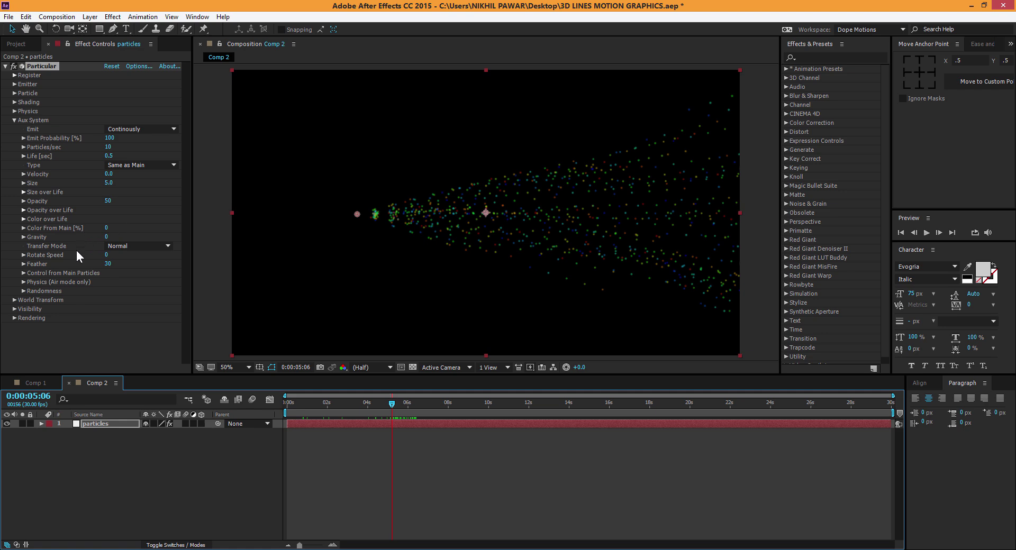
- Try and undo aux Velocity and Life changes, then raise aux Particles/sec to 145
drag(109, 174, 172, 186)
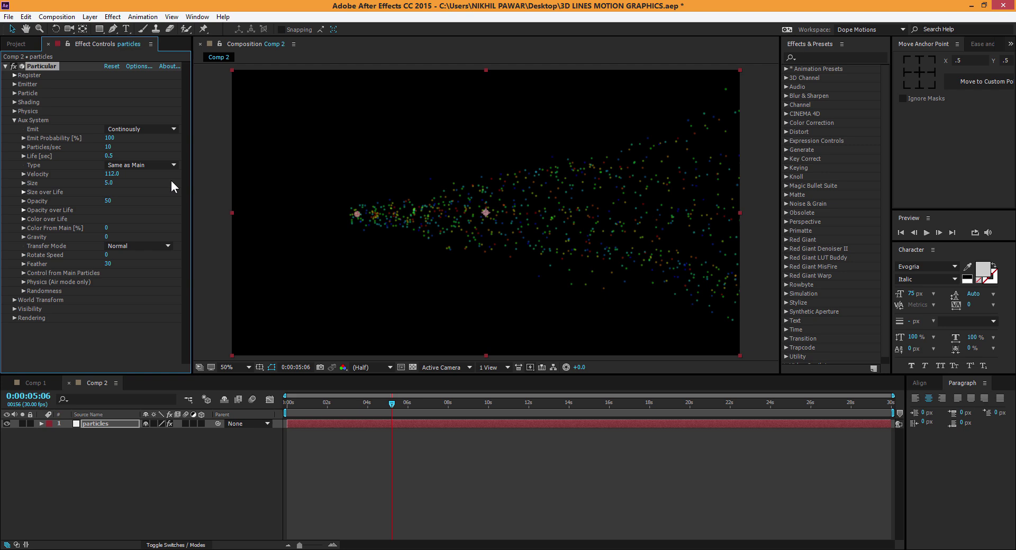
key(ctrl+z)
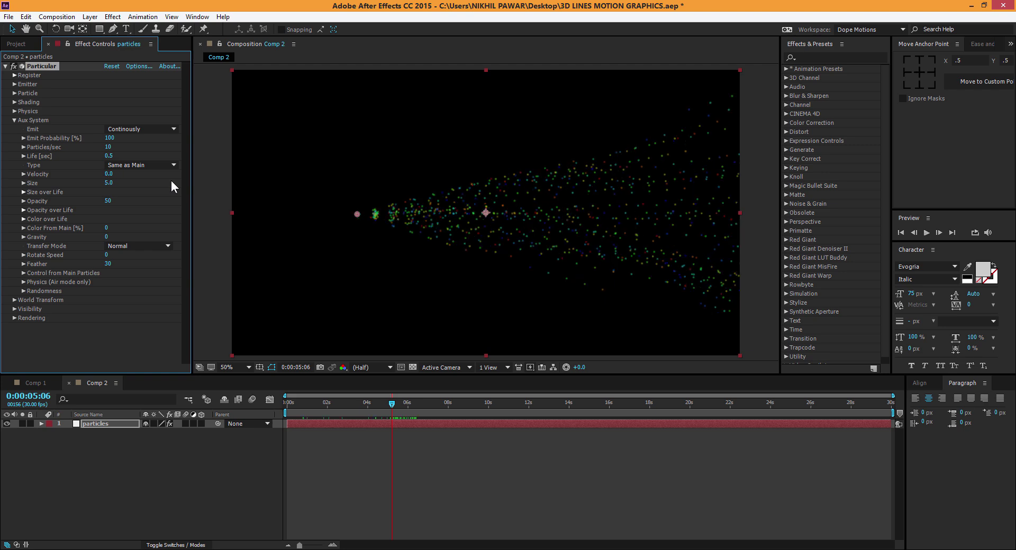
drag(110, 156, 122, 157)
key(ctrl+z)
mouse_move(113, 147)
mouse_down()
mouse_move(226, 156)
mouse_move(157, 162)
mouse_up()
- Set the aux Particles/sec to 300 and preview later frames
click(110, 148)
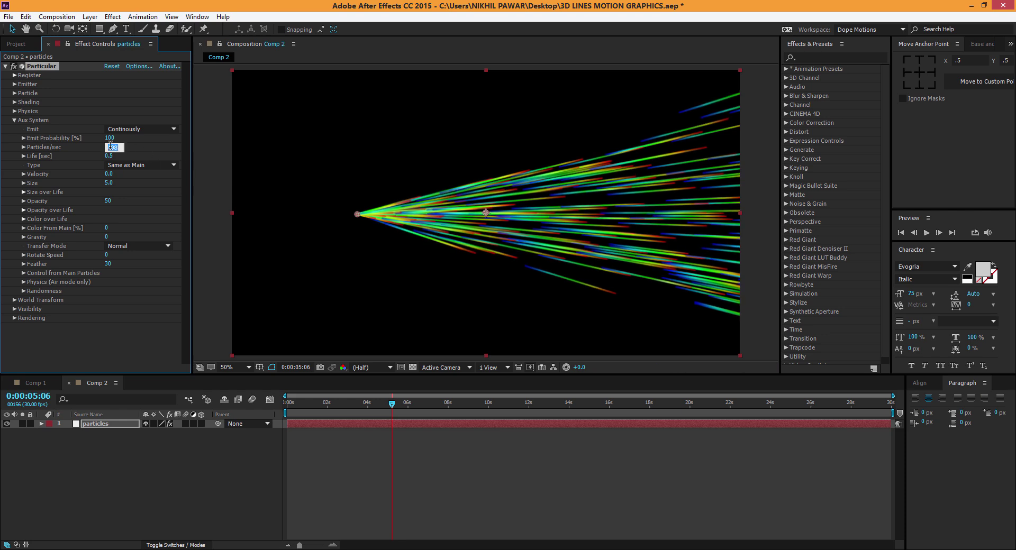
key(Return)
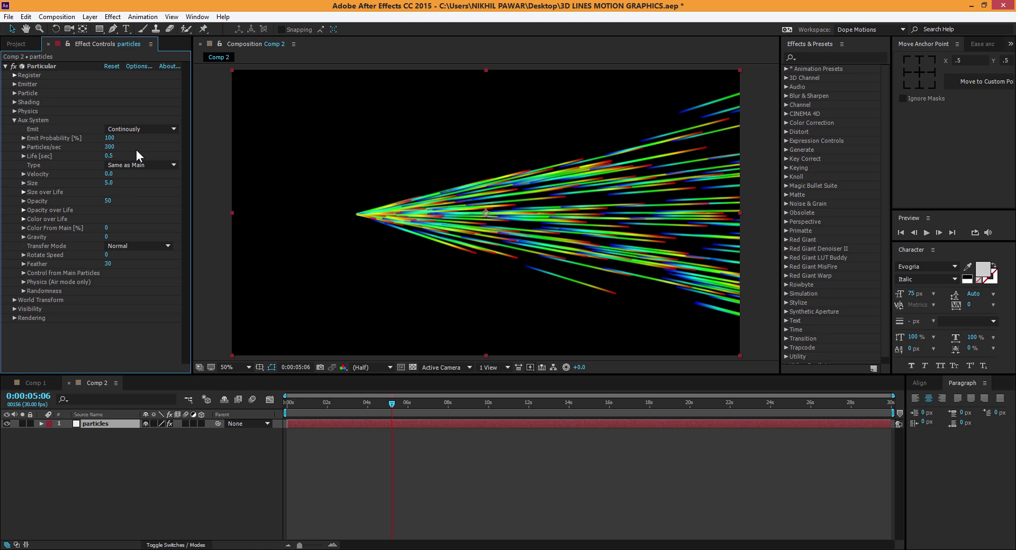
drag(310, 406, 357, 411)
- Raise aux Color From Main to 100%, turning the streaks white
click(391, 410)
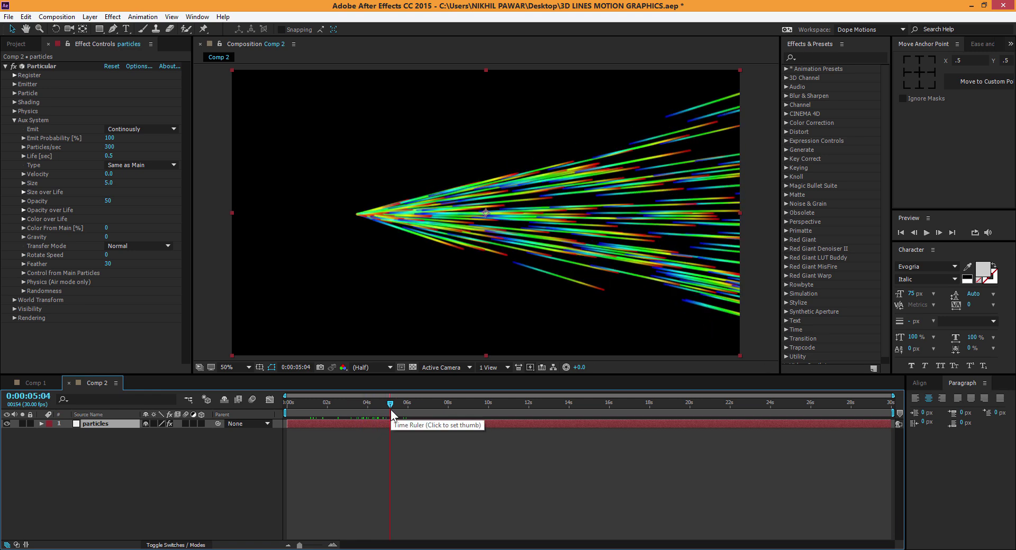
mouse_move(369, 402)
mouse_down()
mouse_move(341, 409)
mouse_move(361, 409)
mouse_up()
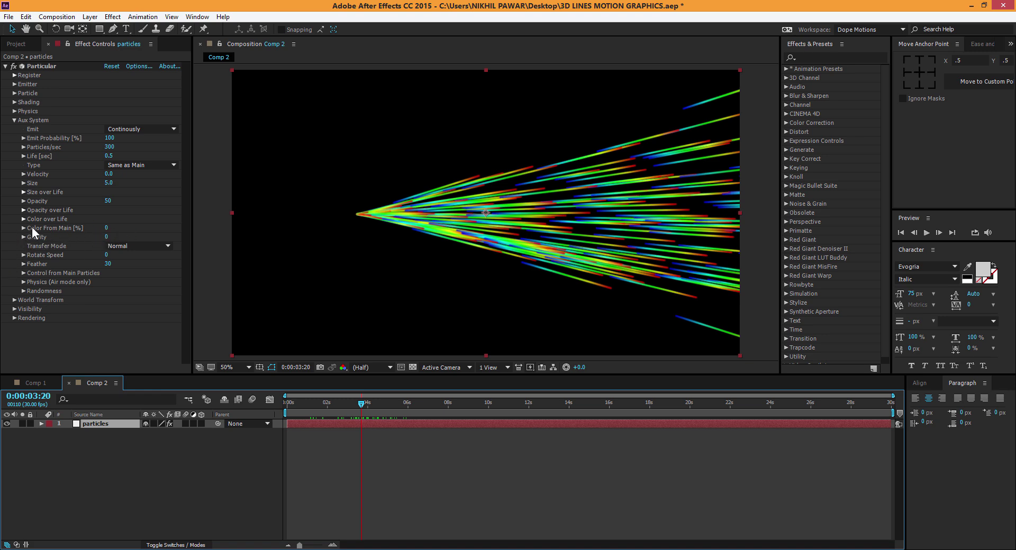
drag(105, 229, 298, 229)
- Set the particle Color to green 107A1A and Color Random to 100
click(14, 120)
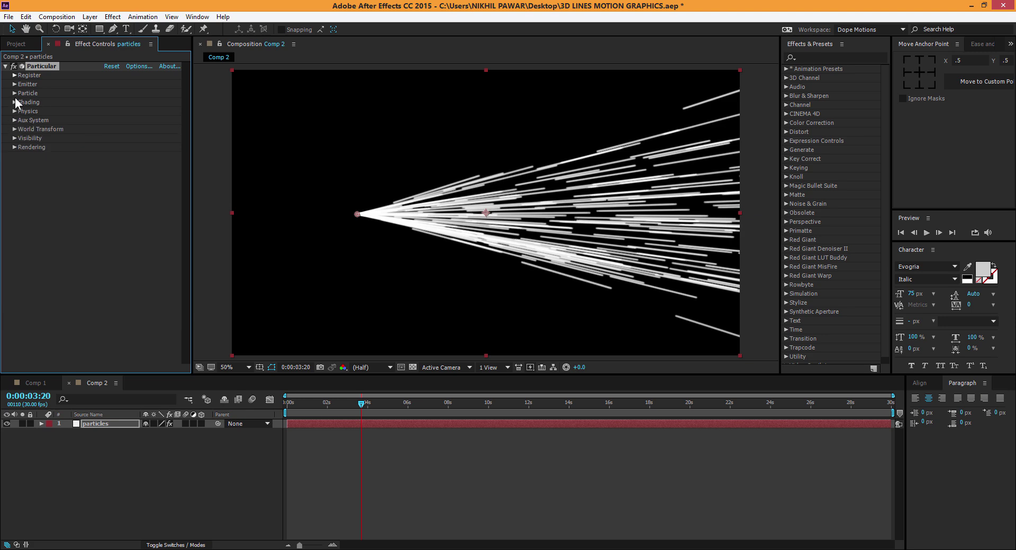
click(14, 93)
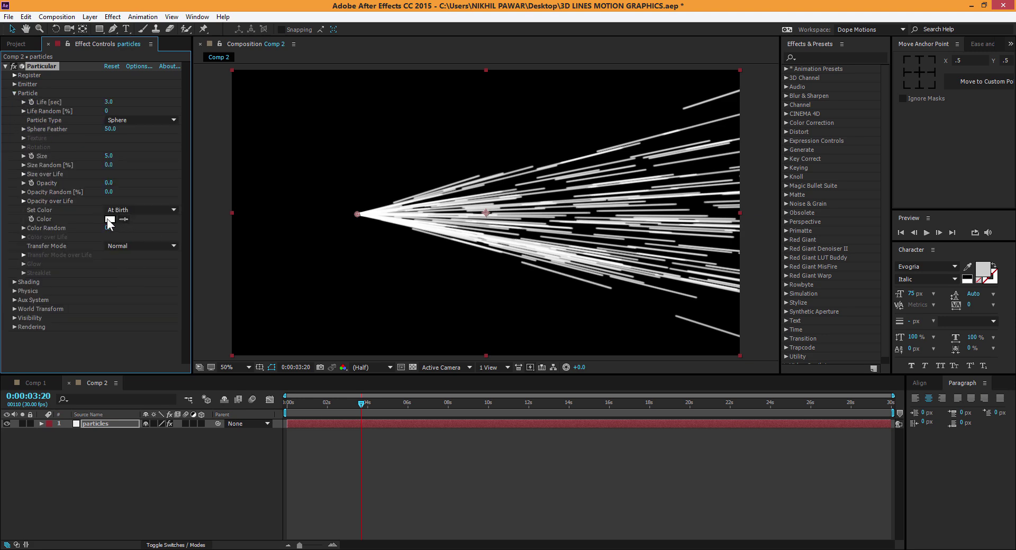
click(109, 220)
text(EA2727)
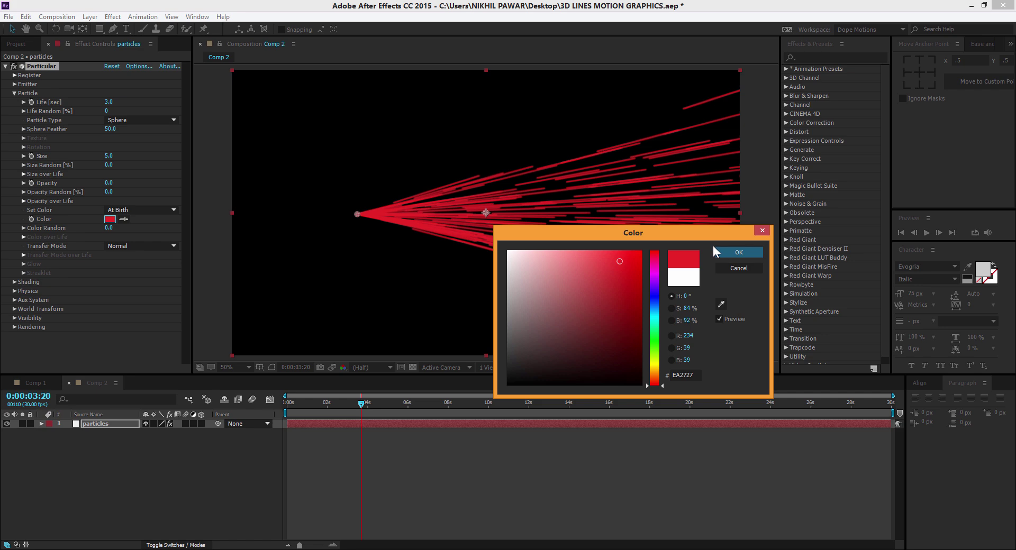
drag(658, 320, 657, 339)
click(624, 320)
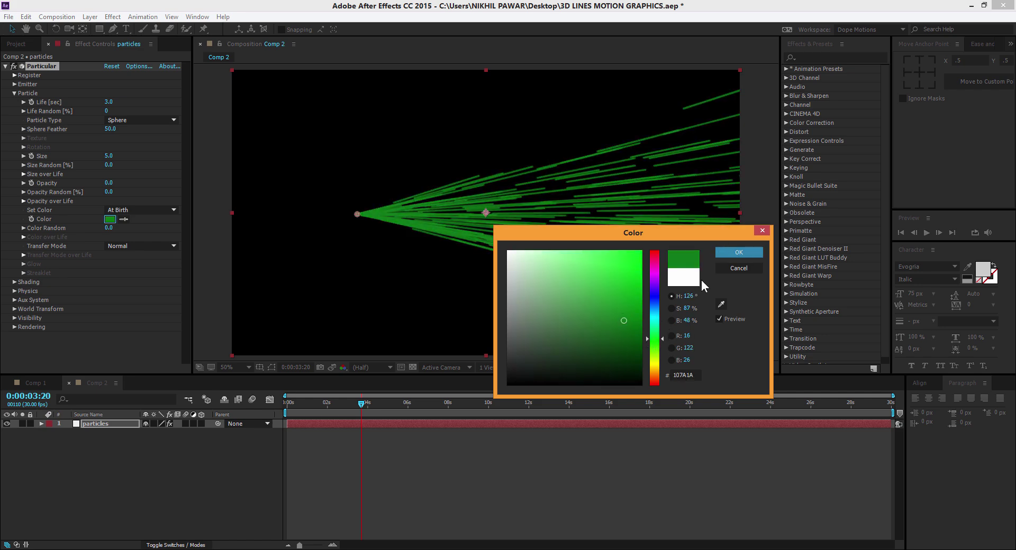
click(723, 253)
drag(110, 225, 204, 226)
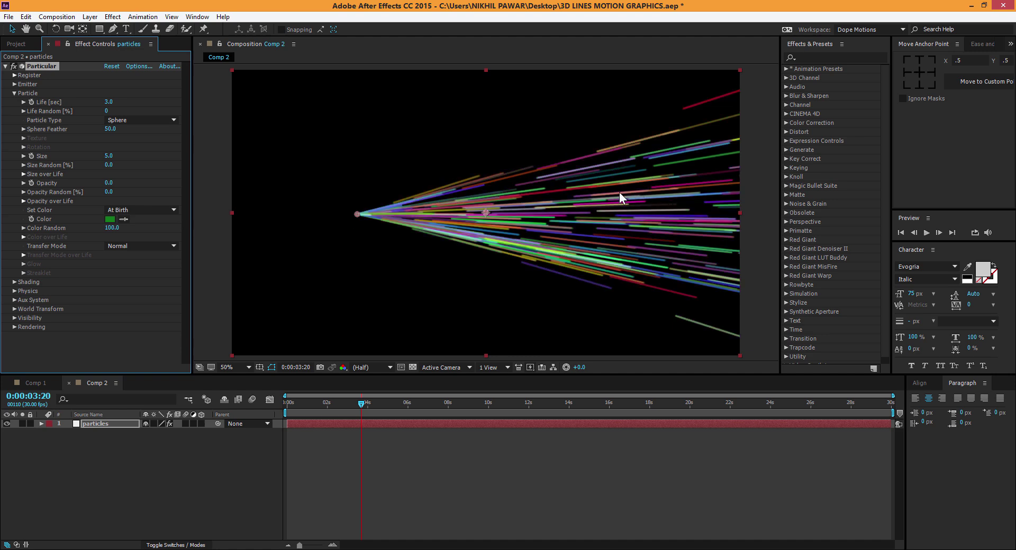
- Add a new camera layer, Camera 1, to Comp 2
click(199, 440)
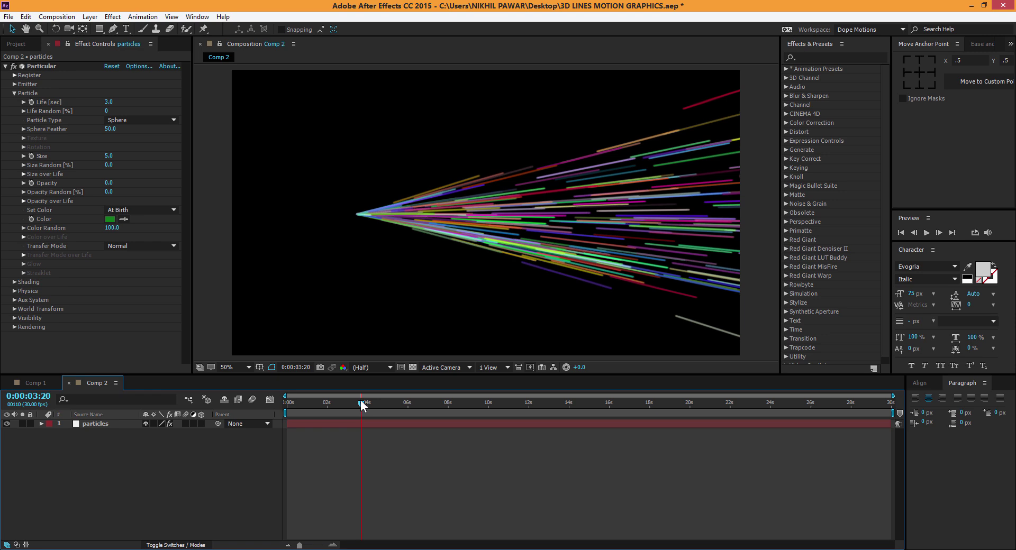
click(342, 403)
drag(357, 404, 379, 409)
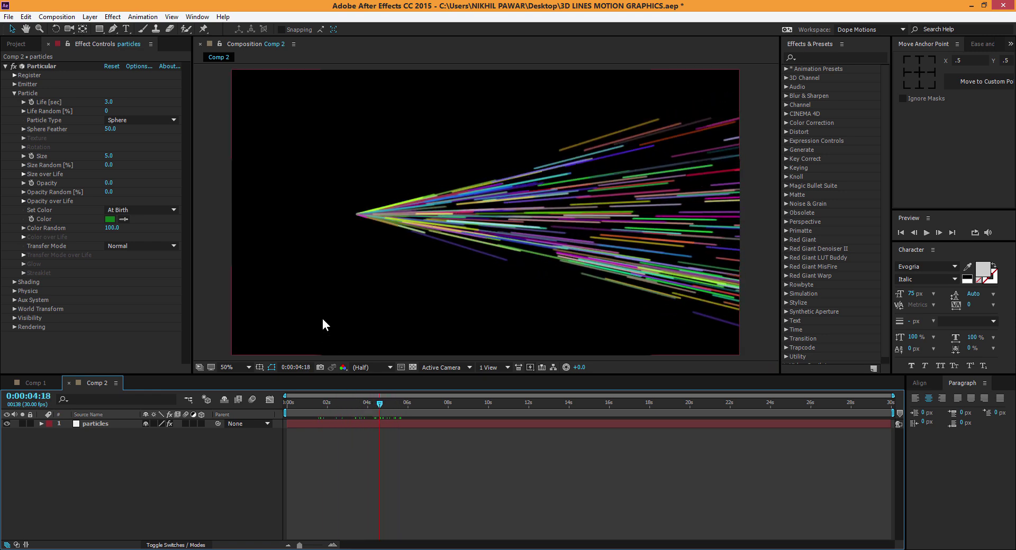
right_click(115, 458)
mouse_move(191, 364)
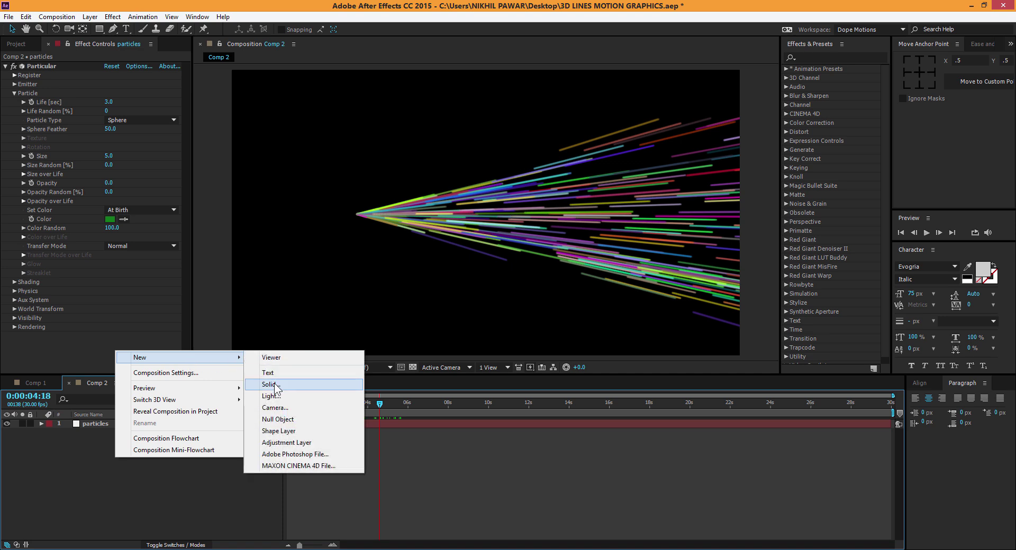
click(281, 408)
click(621, 394)
- Orbit Camera 1 so the streaks burst head-on toward the viewer
key(c)
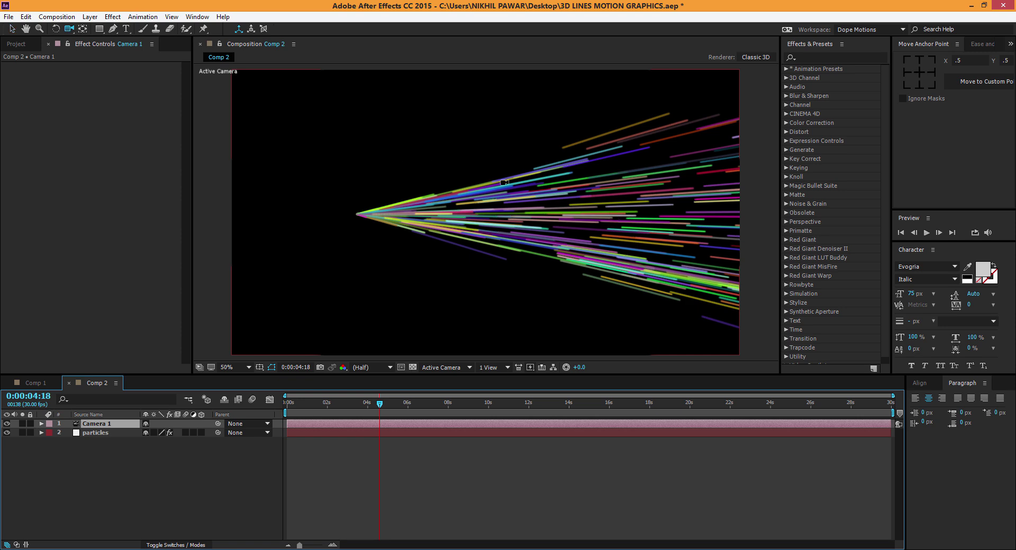
drag(604, 218, 518, 216)
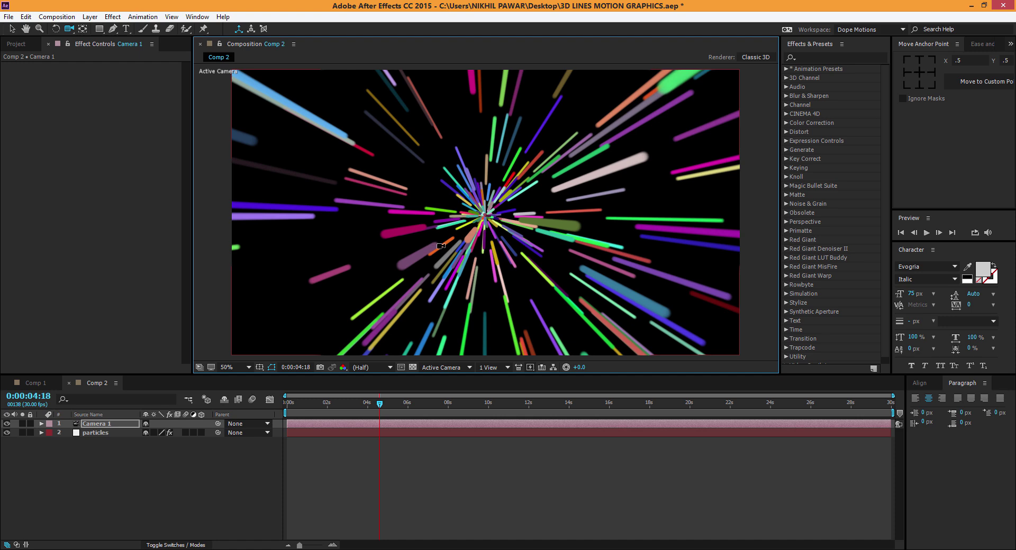
drag(305, 401, 423, 416)
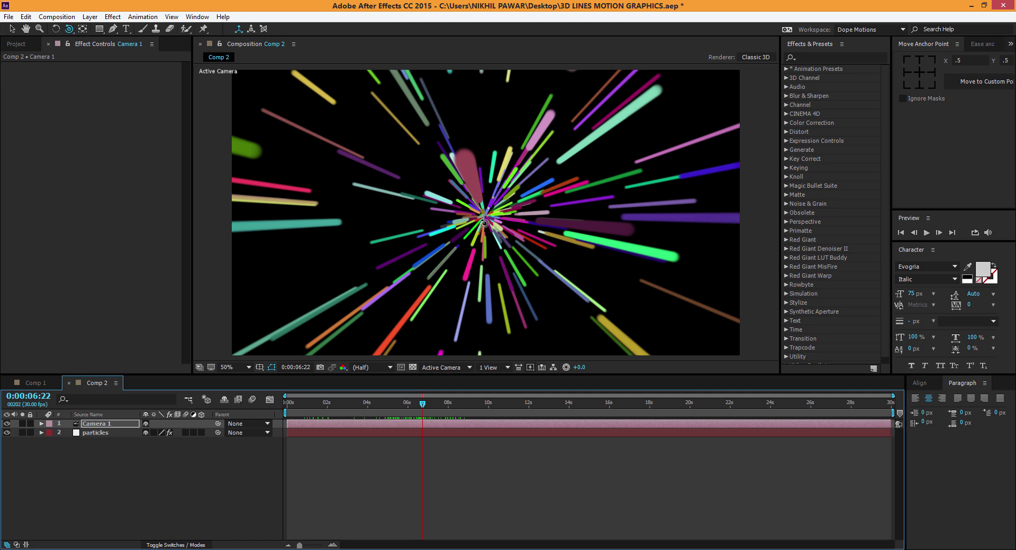
drag(484, 222, 455, 217)
- Set the Particular emitter Velocity to 750
click(97, 432)
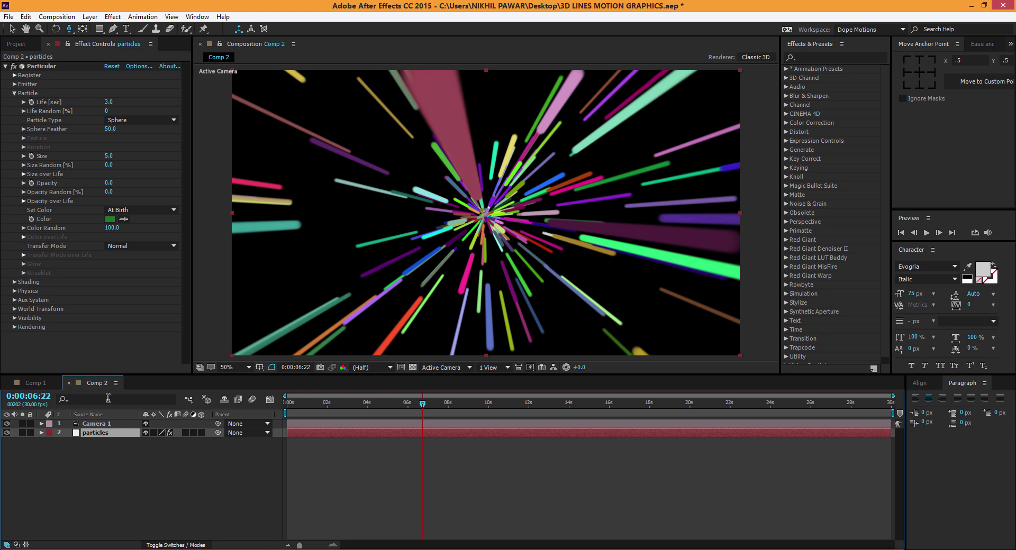
click(13, 93)
click(14, 85)
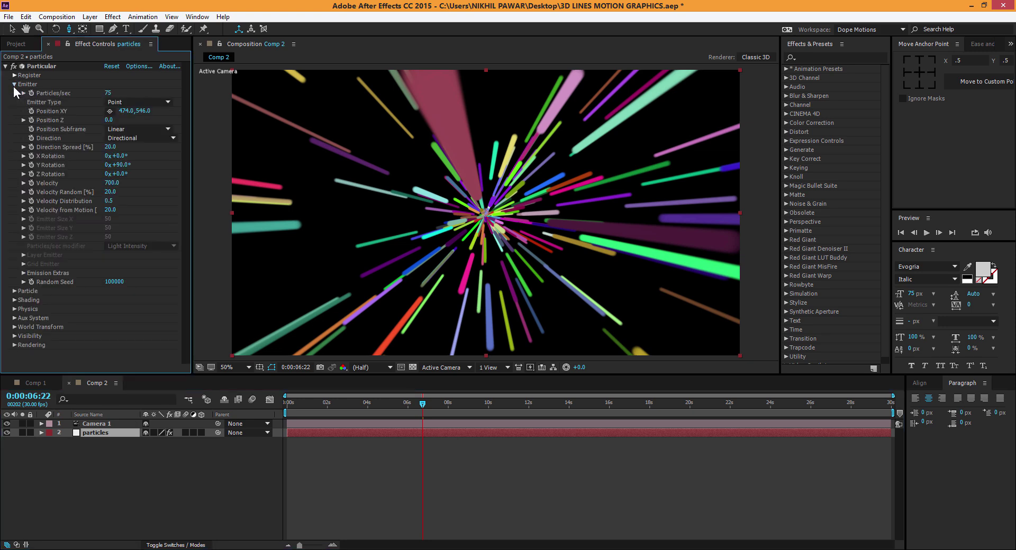
click(112, 183)
key(Return)
drag(302, 408, 379, 407)
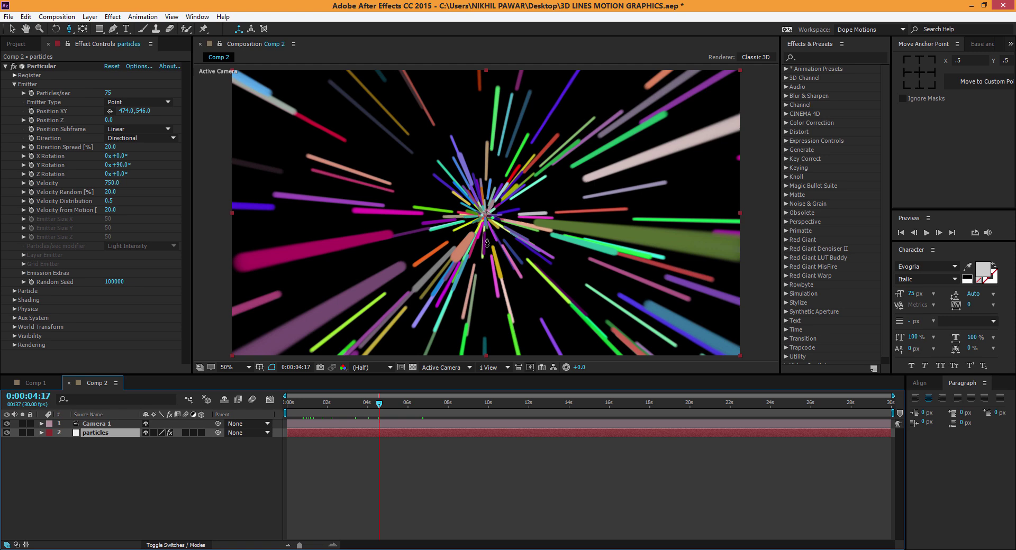
- Set the Aux System Size to 3 for thinner streaks
click(15, 84)
click(14, 102)
click(14, 104)
click(15, 94)
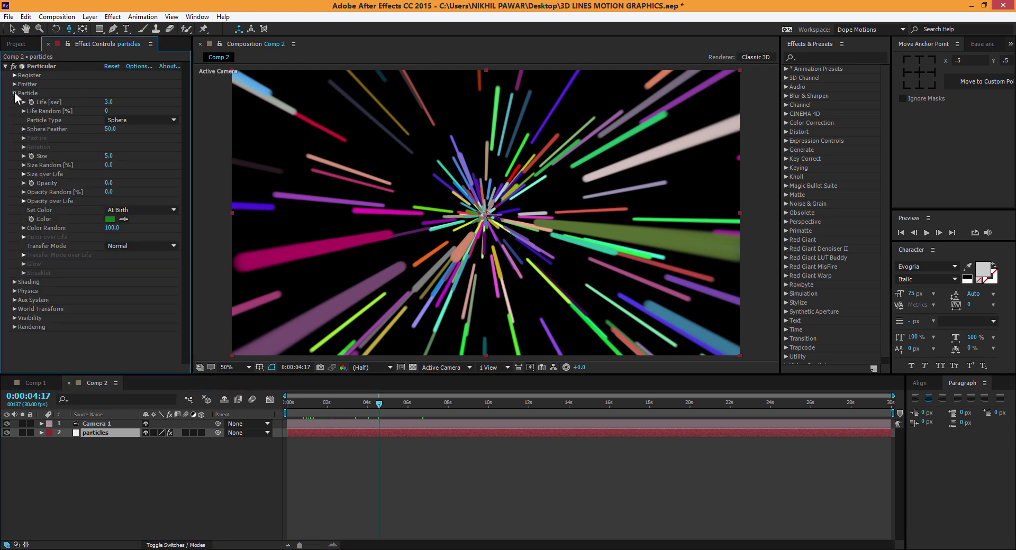
click(15, 93)
click(13, 120)
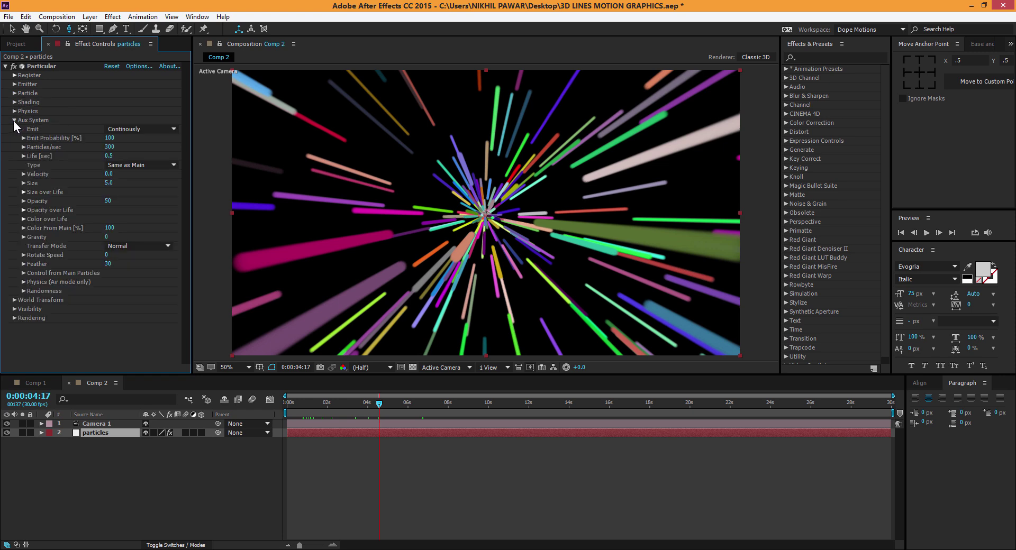
click(109, 183)
text(3)
key(Return)
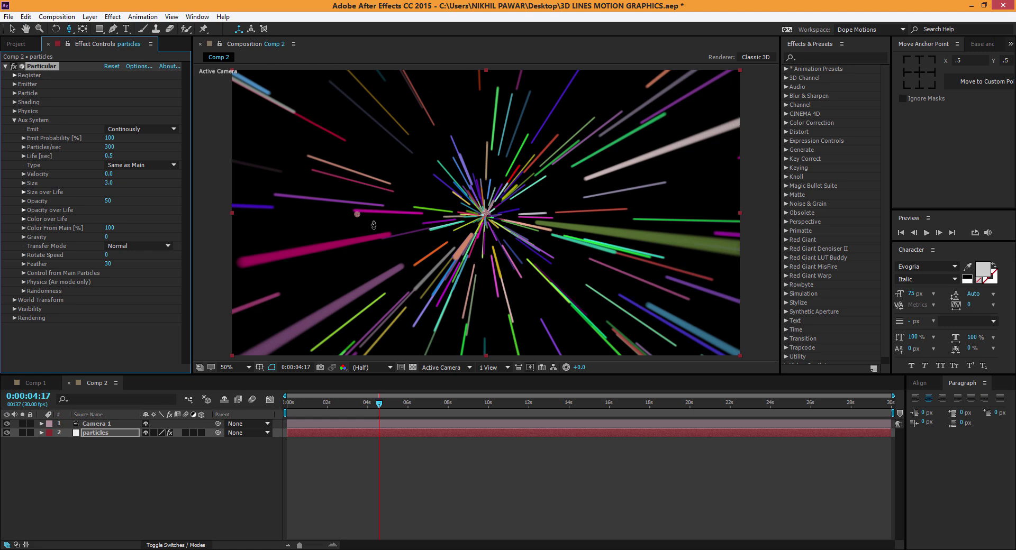
click(14, 120)
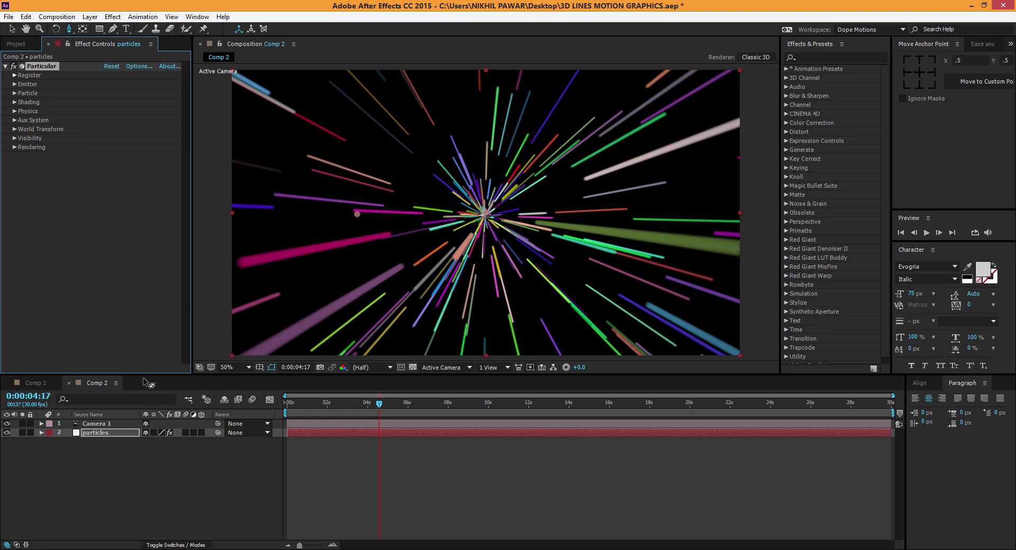
- Add an ambient light layer, Light 1, to Comp 2
right_click(89, 474)
mouse_move(133, 376)
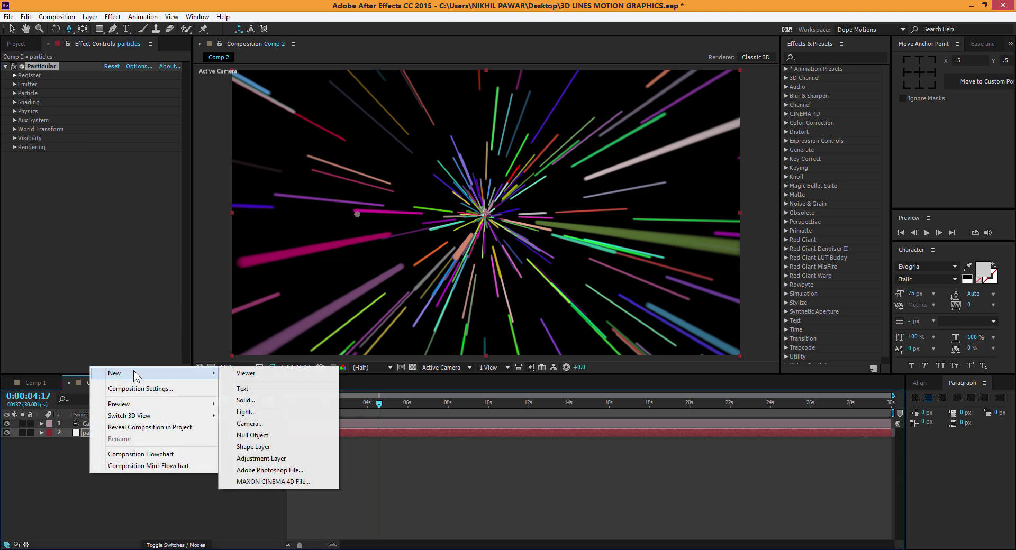
click(253, 407)
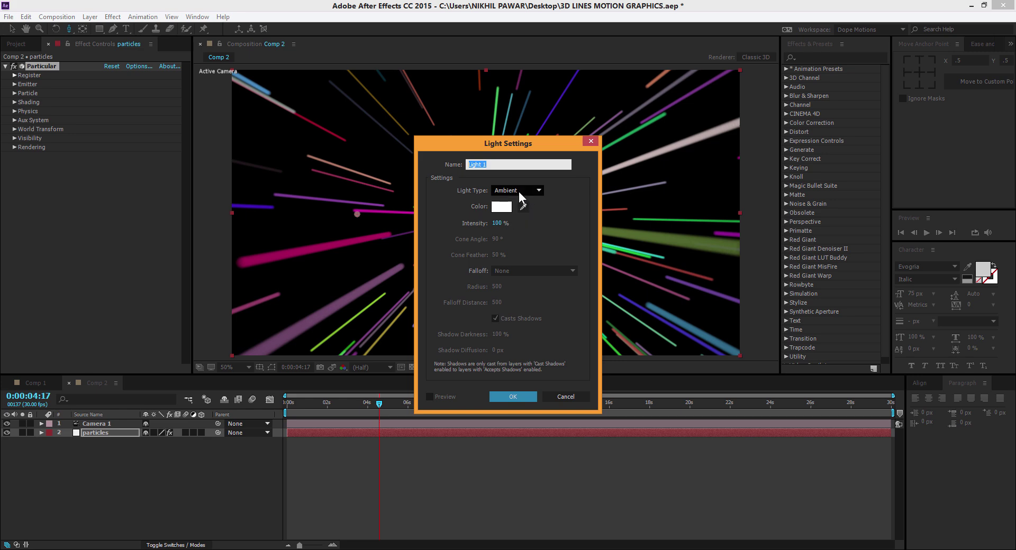
click(503, 398)
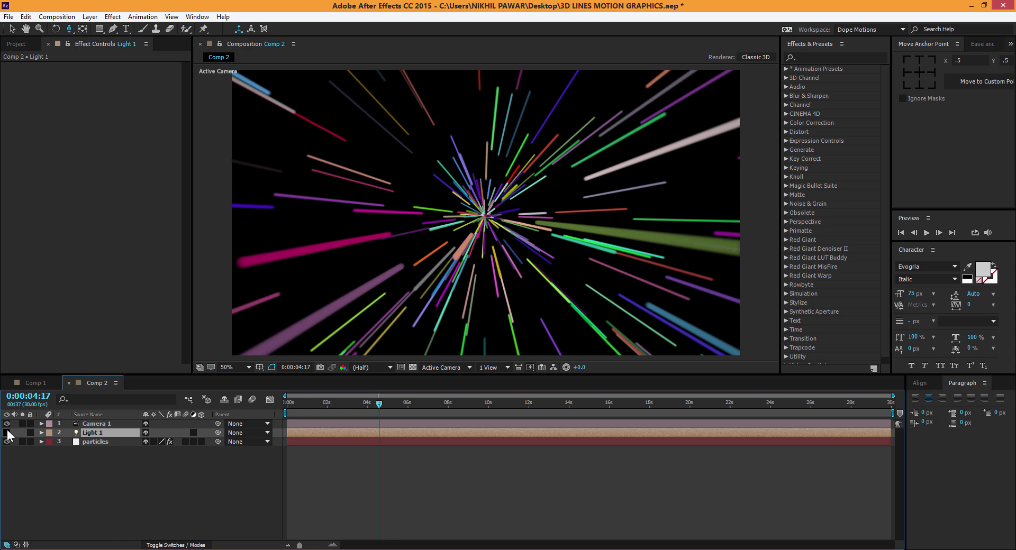
- Turn Particular's Shading on for the particles layer
click(104, 442)
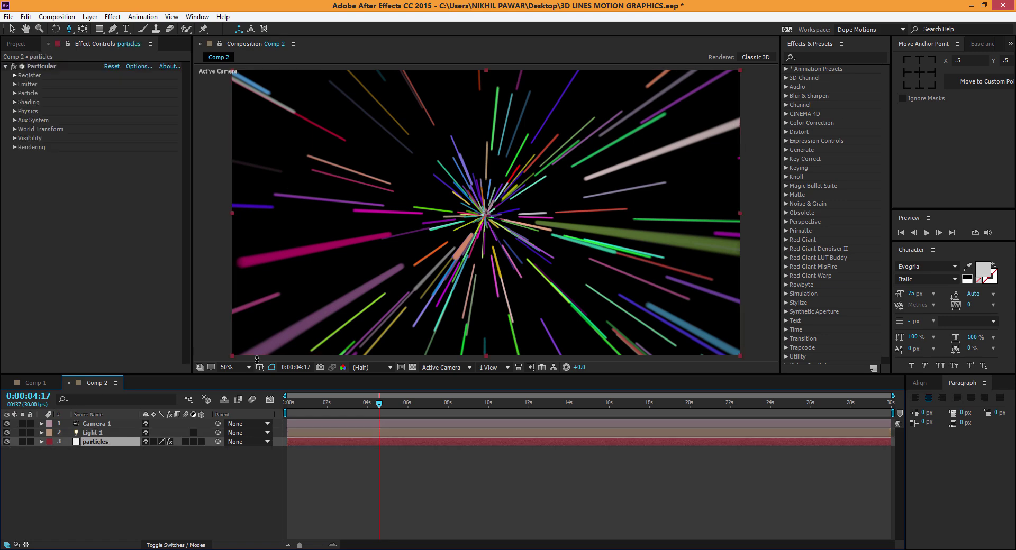
click(15, 103)
click(109, 110)
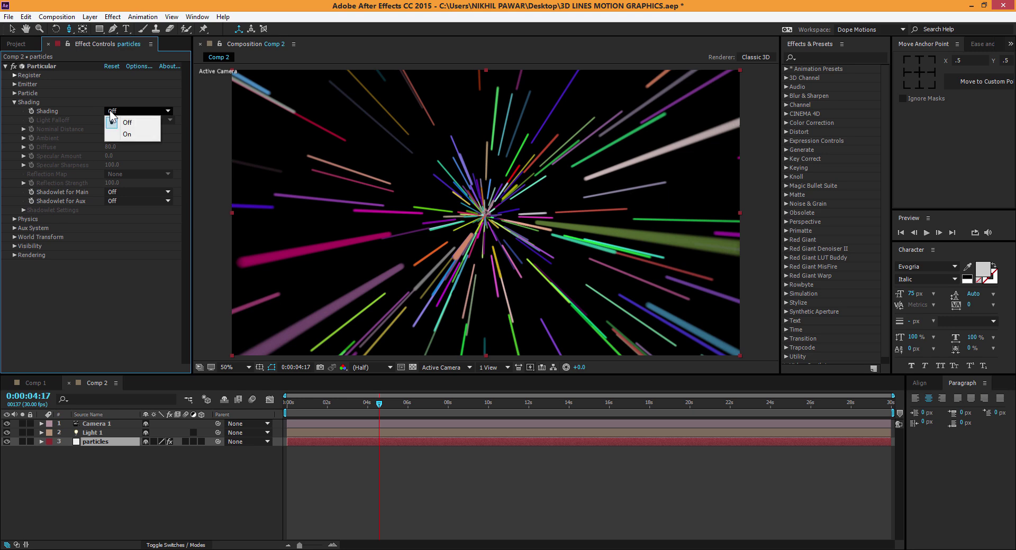
click(136, 135)
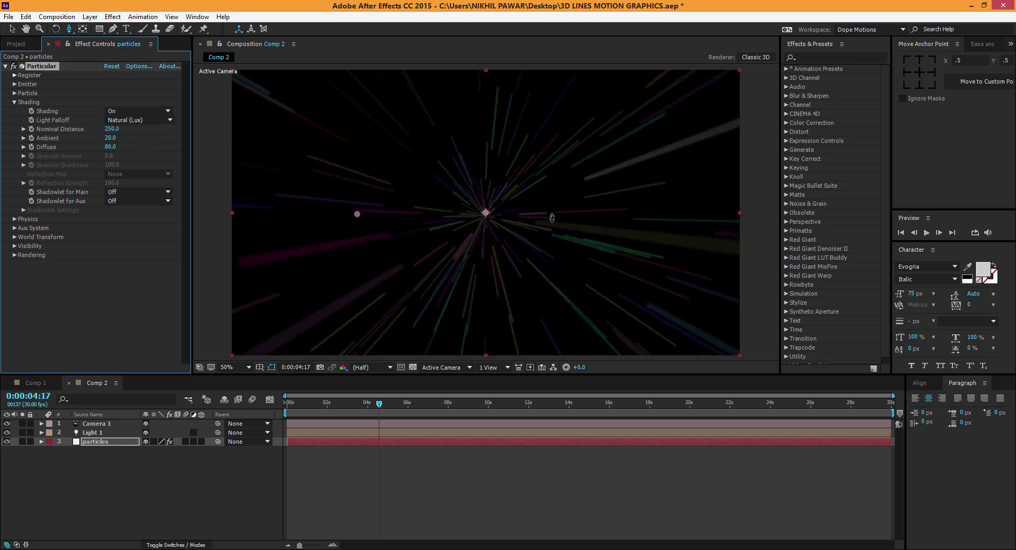
- Raise Light 1 Intensity to about 298%, then switch to Comp 1
click(94, 433)
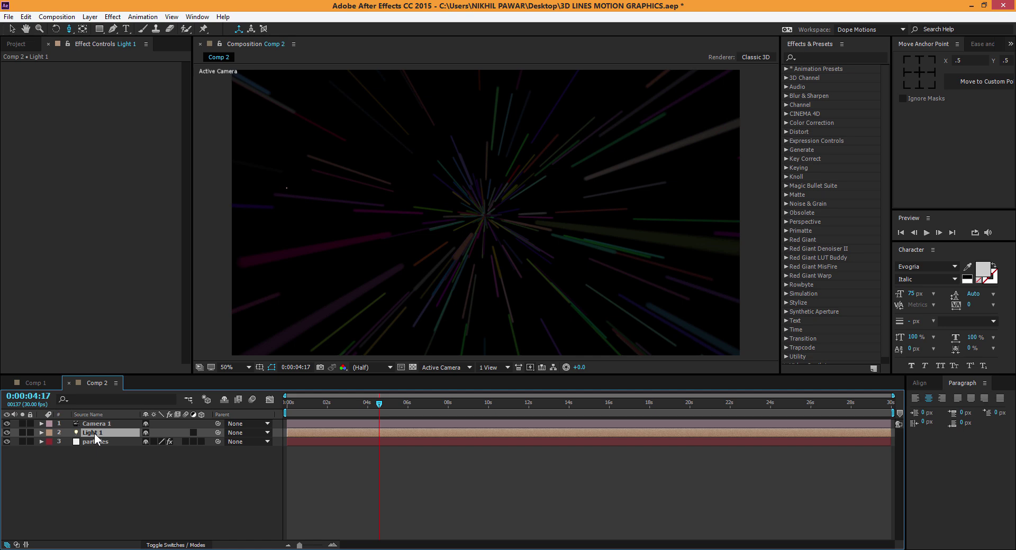
key(t)
key(t)
drag(151, 451, 217, 453)
click(35, 384)
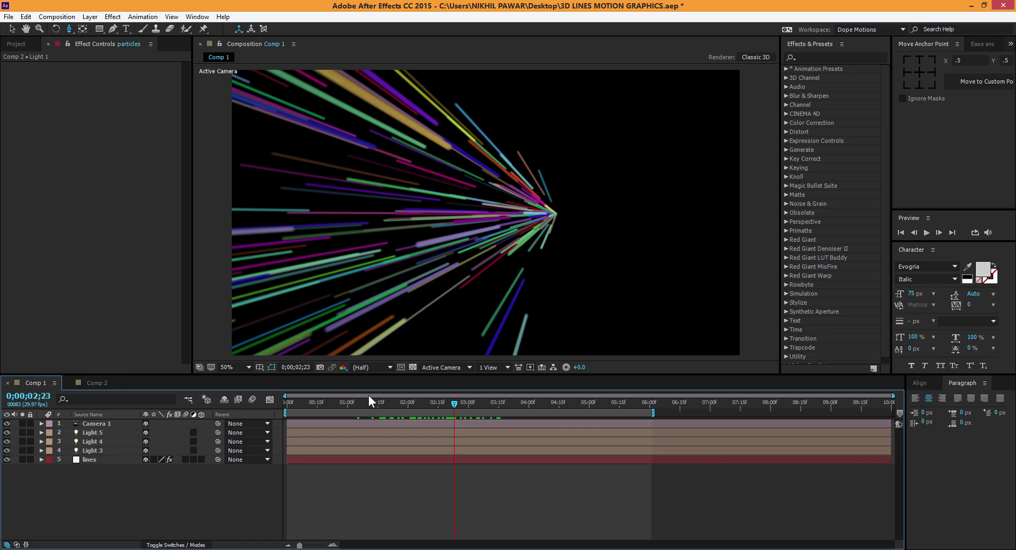
- At frame 0;00;02;08, orbit Comp 1's camera to a head-on view of the burst
click(335, 402)
drag(335, 402, 424, 404)
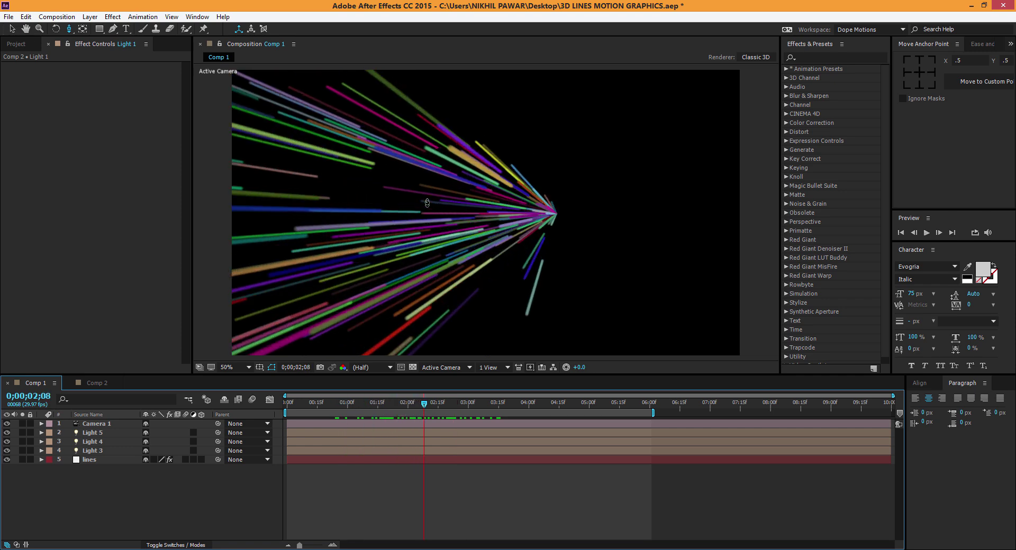
drag(425, 219, 449, 225)
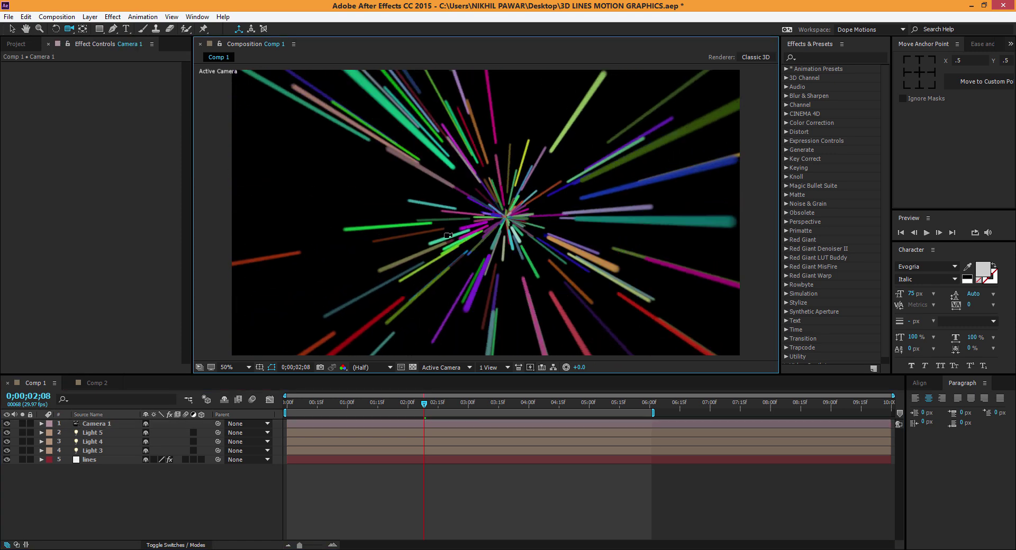
- Inspect Comp 1's Light 5, 4 and 3, toggle Light 3's visibility, then return to Comp 2
click(84, 434)
click(90, 441)
click(91, 451)
click(97, 433)
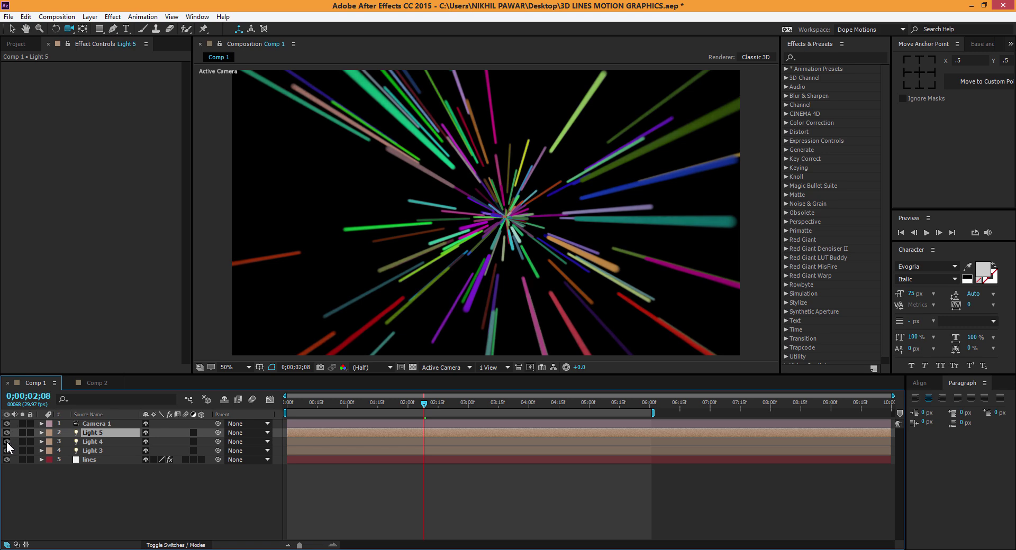
click(7, 450)
click(7, 450)
click(93, 384)
- Switch camera tools and move the camera closer to the streak lines
key(c)
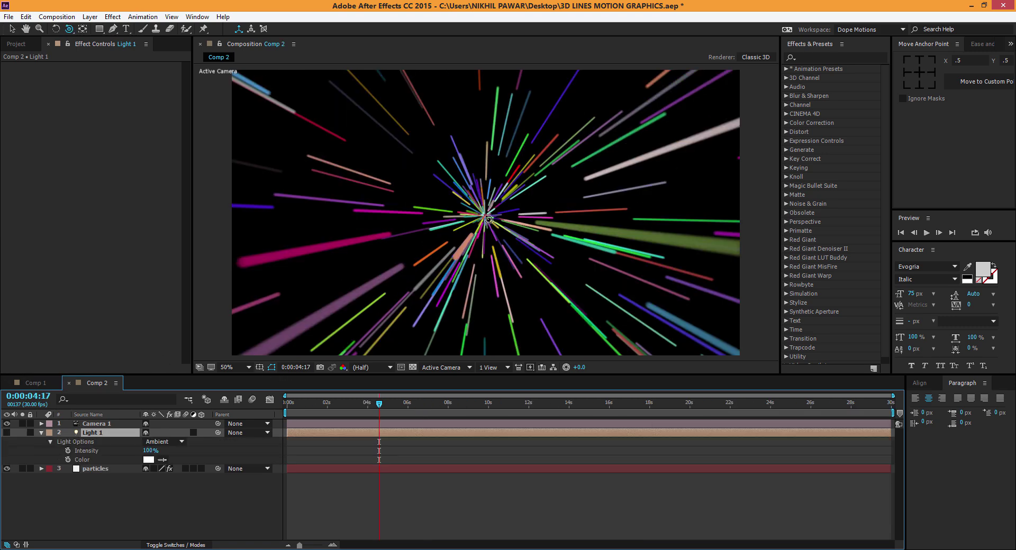
key(c)
key(c)
key(c)
key(c)
drag(486, 217, 378, 402)
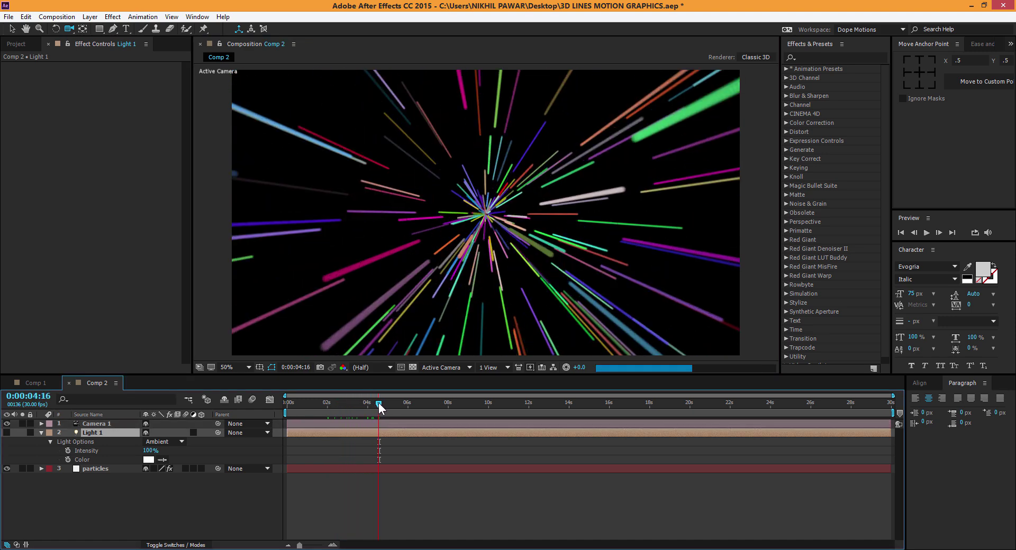
- Set the particles layer's Particular Shading back to On
click(42, 433)
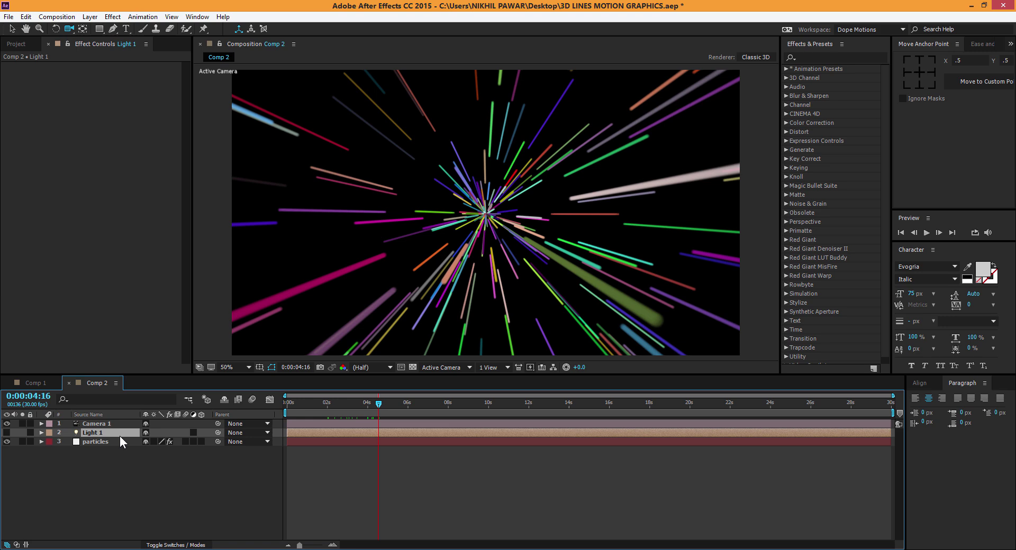
click(91, 441)
click(154, 111)
click(135, 135)
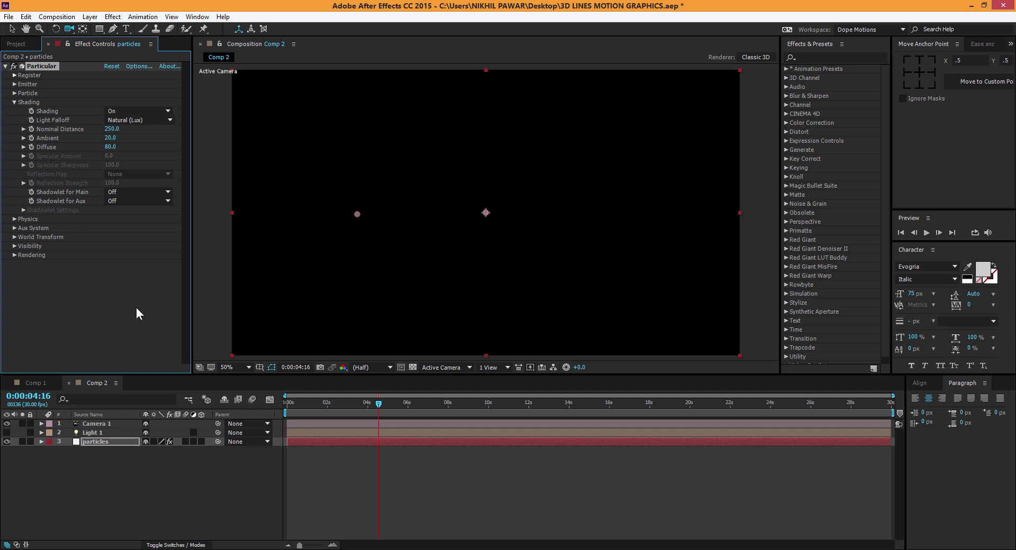
- Turn Light 1 back on and start editing its Intensity value
click(95, 430)
click(6, 433)
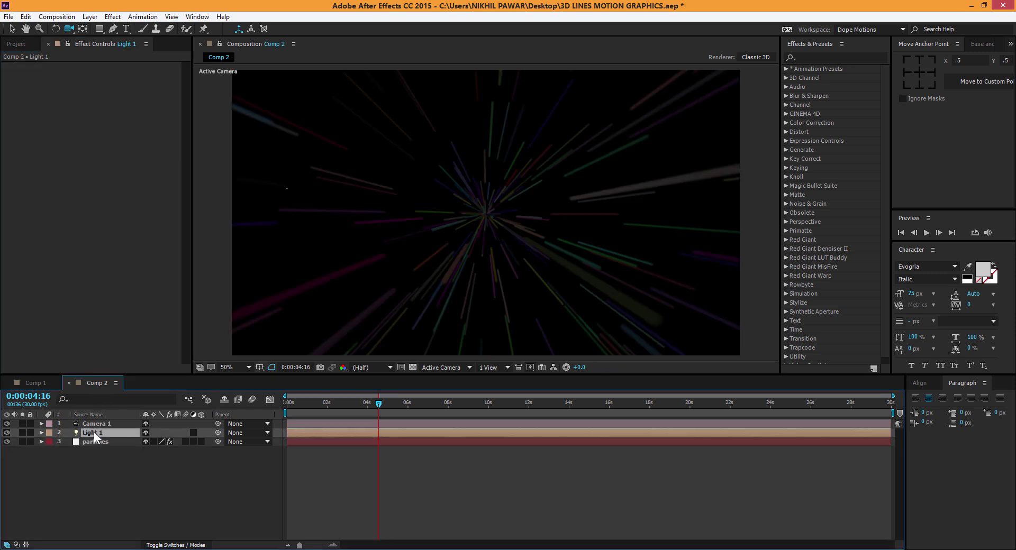
key(ctrl+grave)
drag(147, 451, 144, 454)
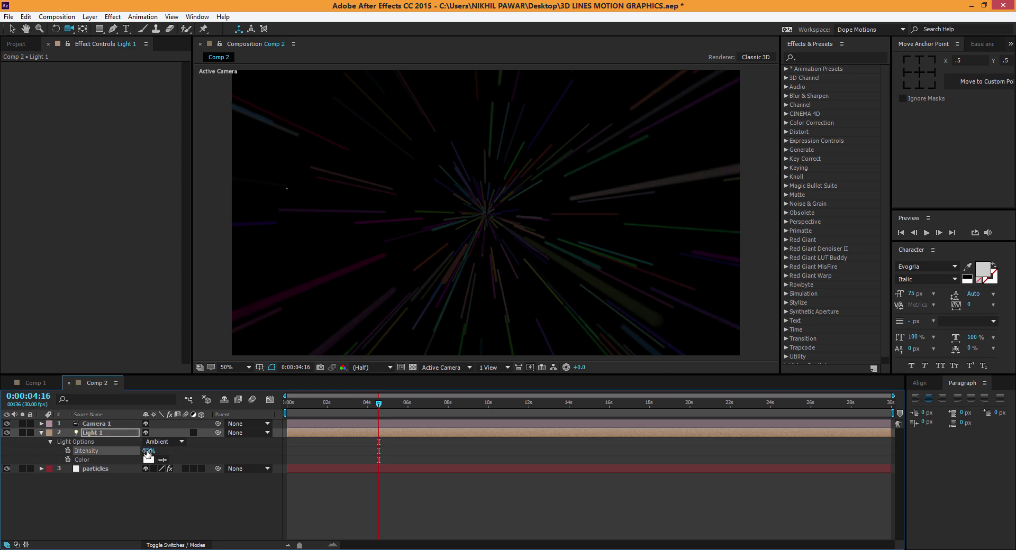
click(148, 451)
- Set Light 1's Intensity to 100%
text(10)
click(91, 440)
click(100, 462)
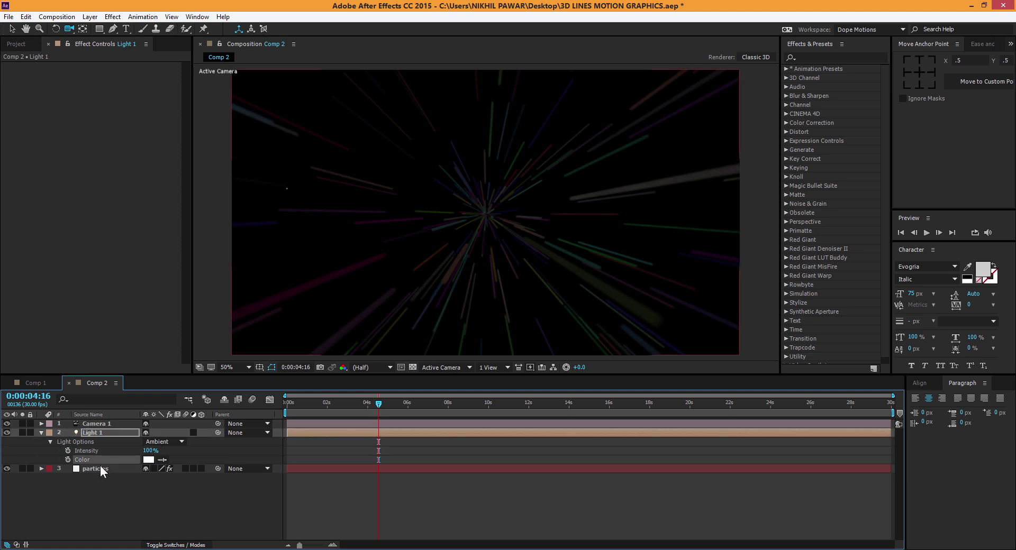
- Raise the particles' Shading Ambient from 20 to 71, then move to frame 0:00:06:03
click(102, 470)
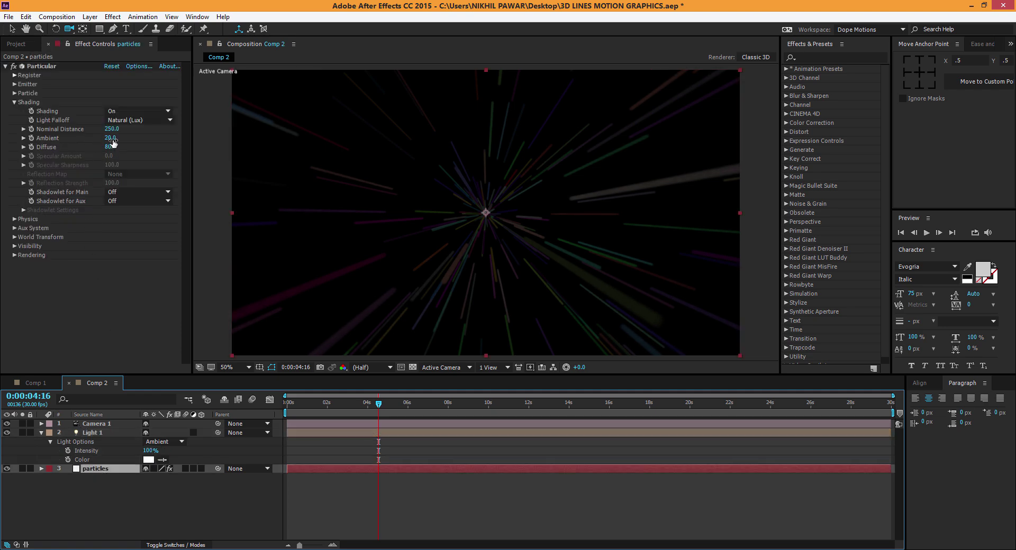
drag(112, 139, 137, 142)
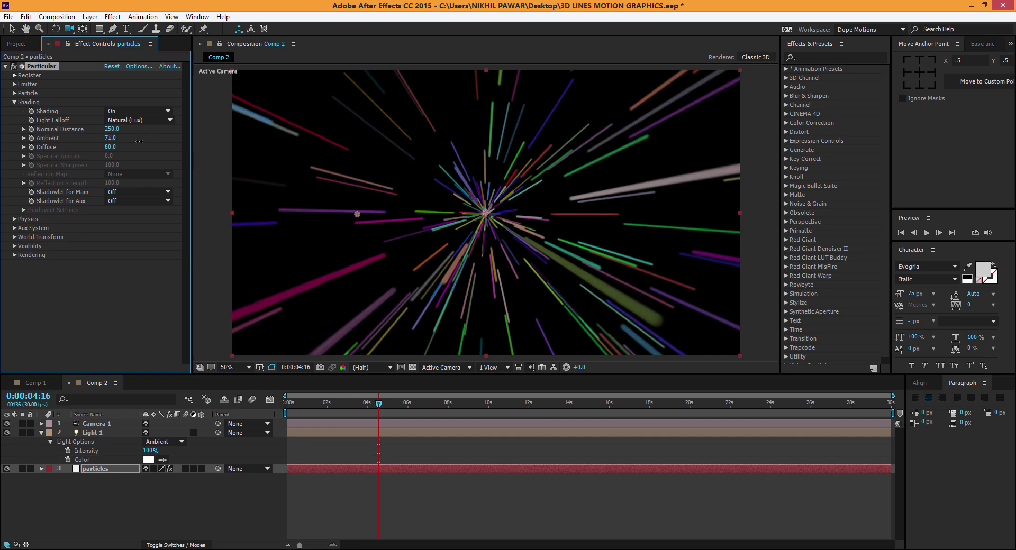
click(47, 451)
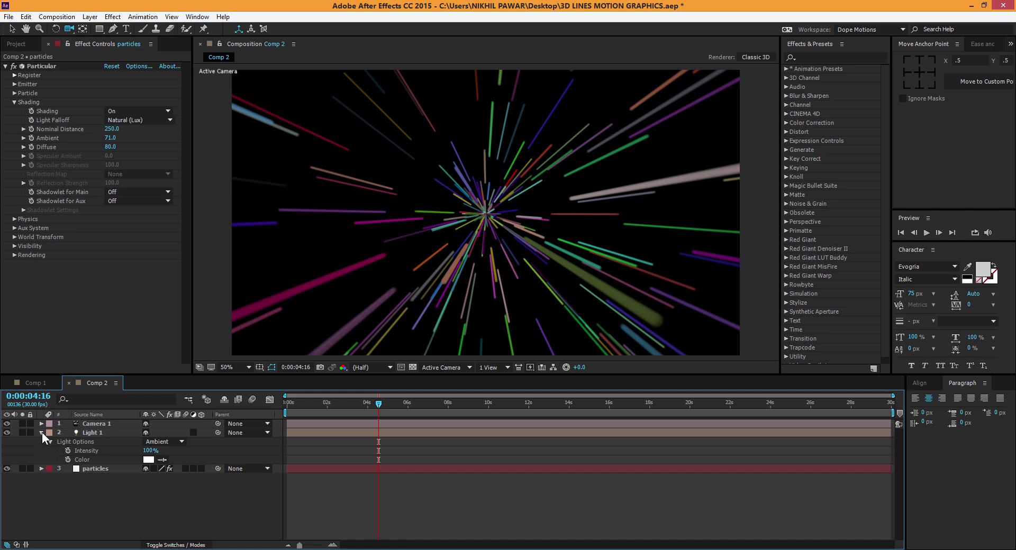
click(42, 433)
drag(379, 405, 410, 408)
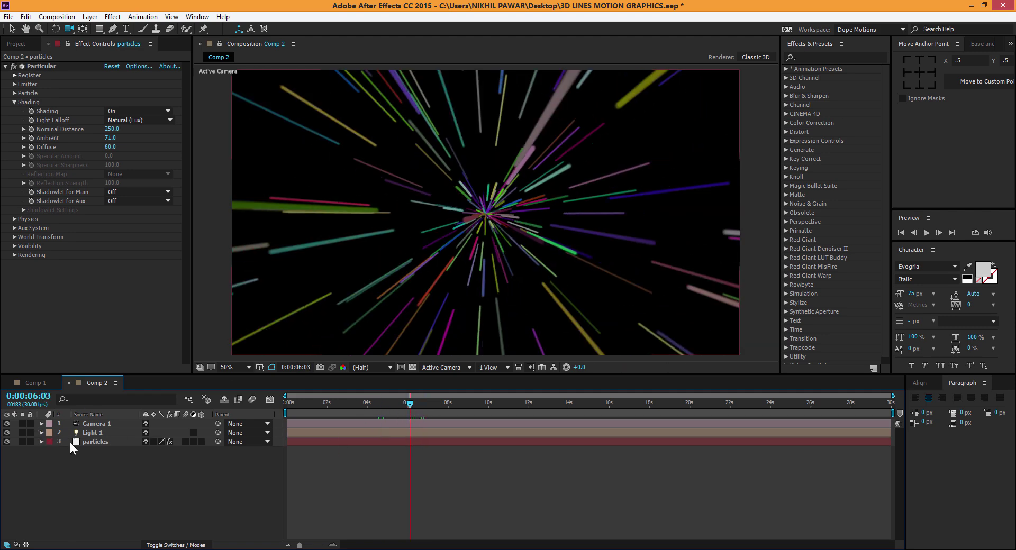
- Give Particular's Aux System some Velocity and preview the burst's trails
click(89, 442)
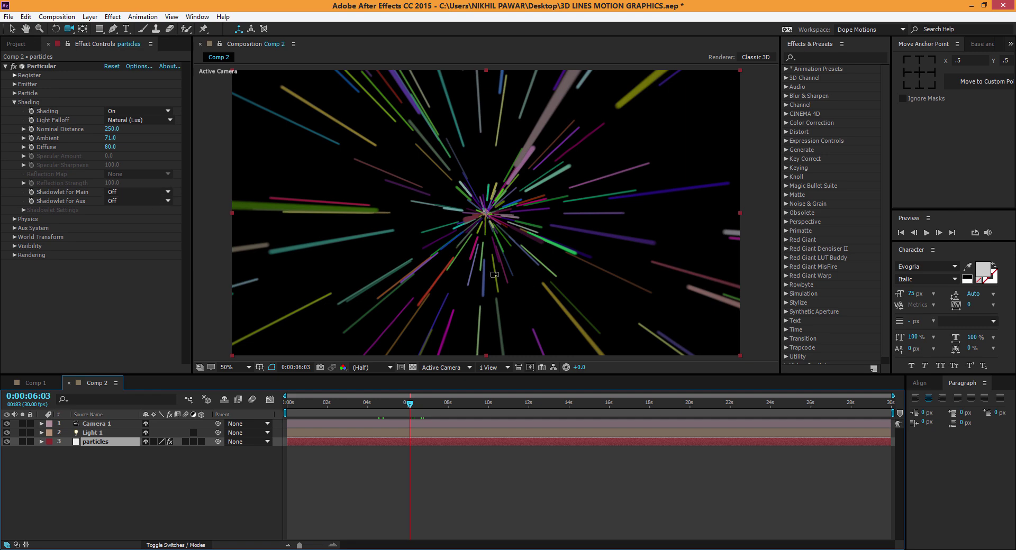
click(15, 102)
click(14, 120)
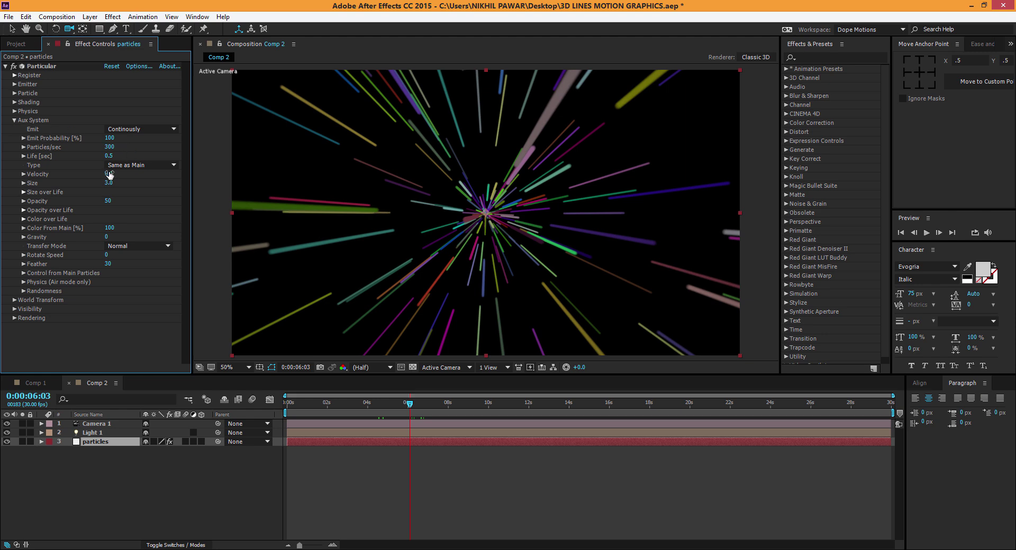
drag(111, 173, 131, 172)
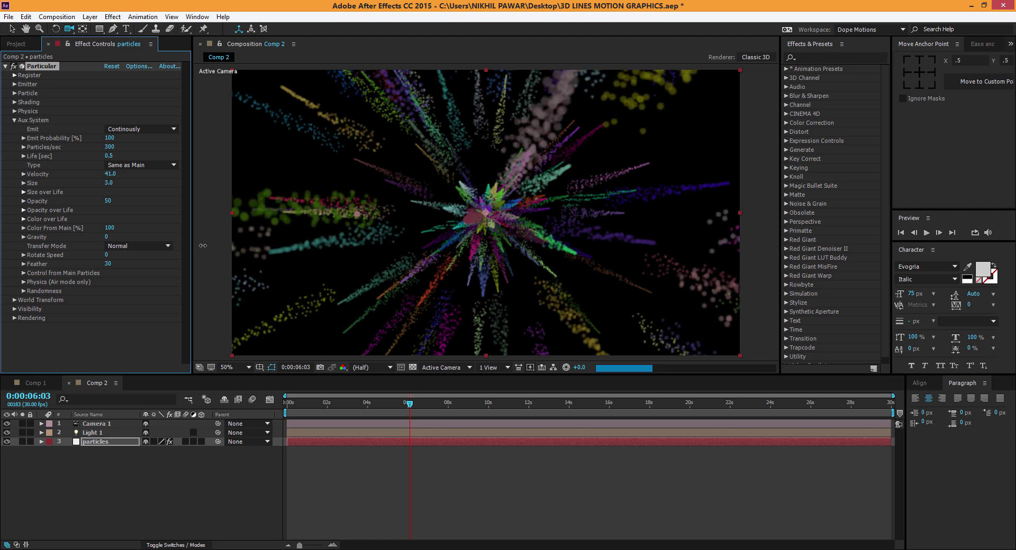
click(295, 404)
drag(319, 404, 358, 414)
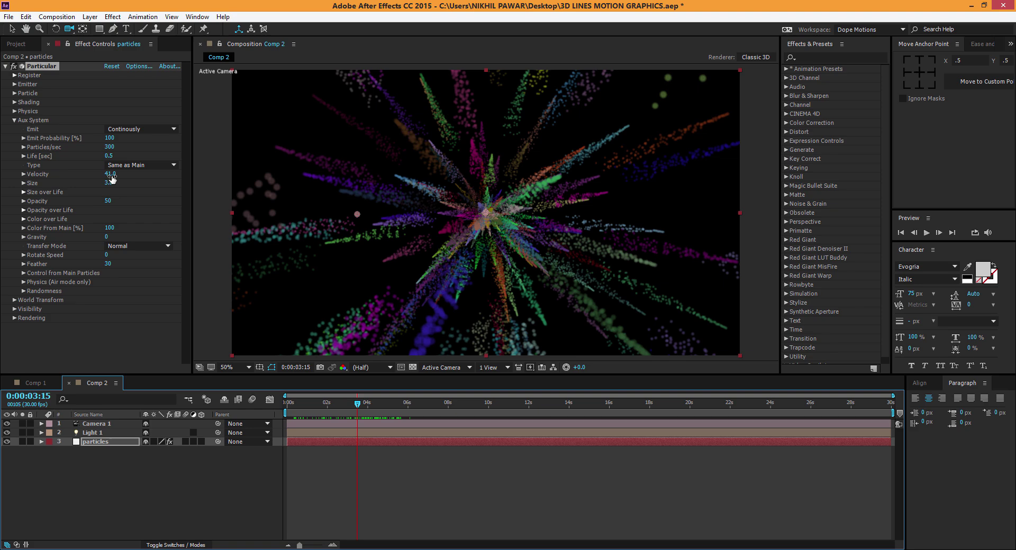
- Try Aux System Velocity at 472, 229 and 210 while previewing the burst
drag(111, 179, 309, 193)
drag(127, 176, 222, 215)
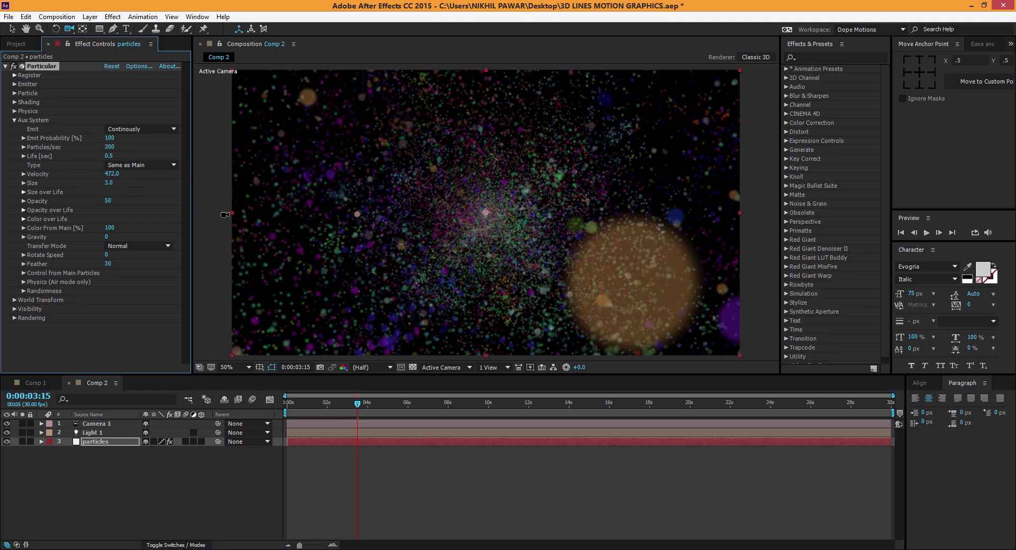
drag(294, 400, 345, 402)
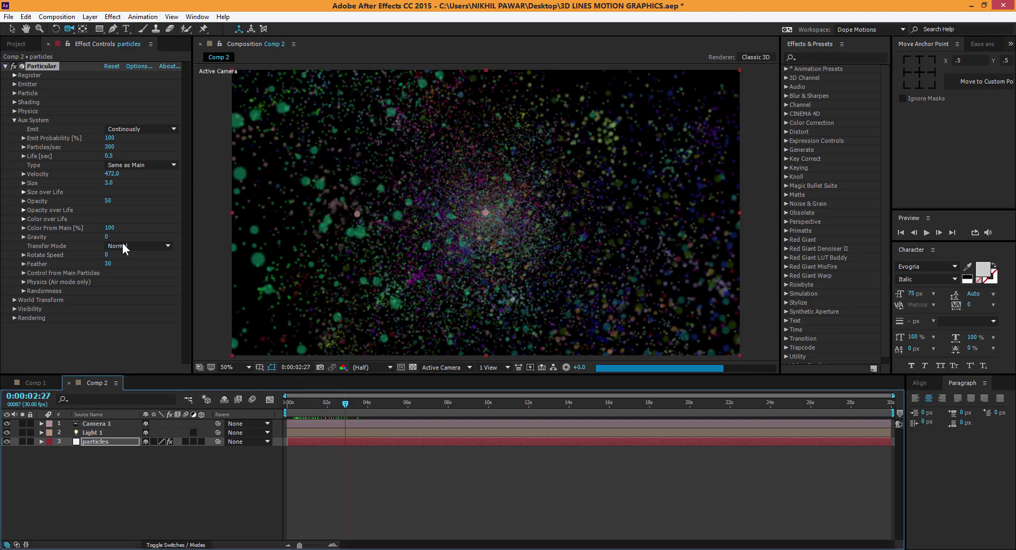
drag(112, 175, 2, 192)
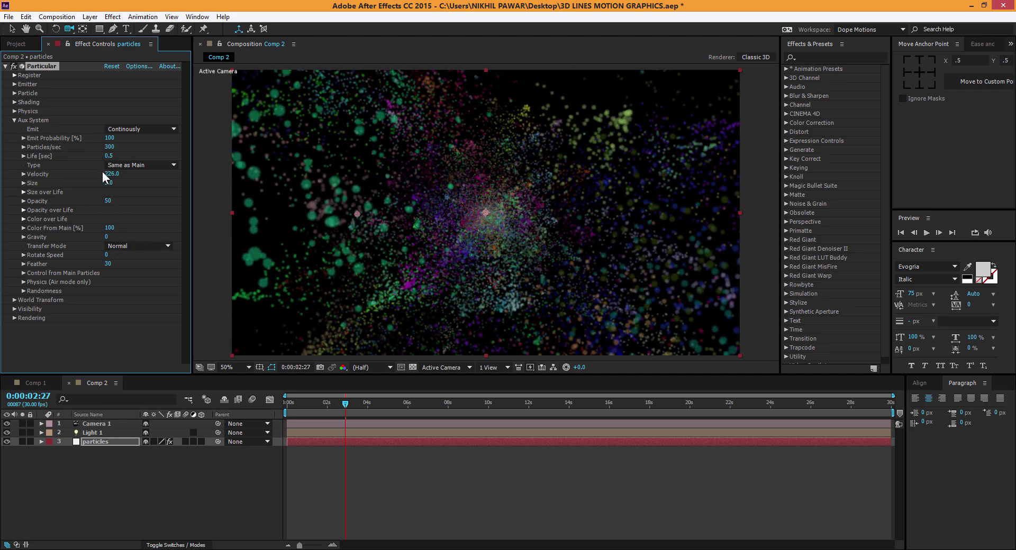
drag(101, 174, 97, 174)
drag(301, 407, 379, 405)
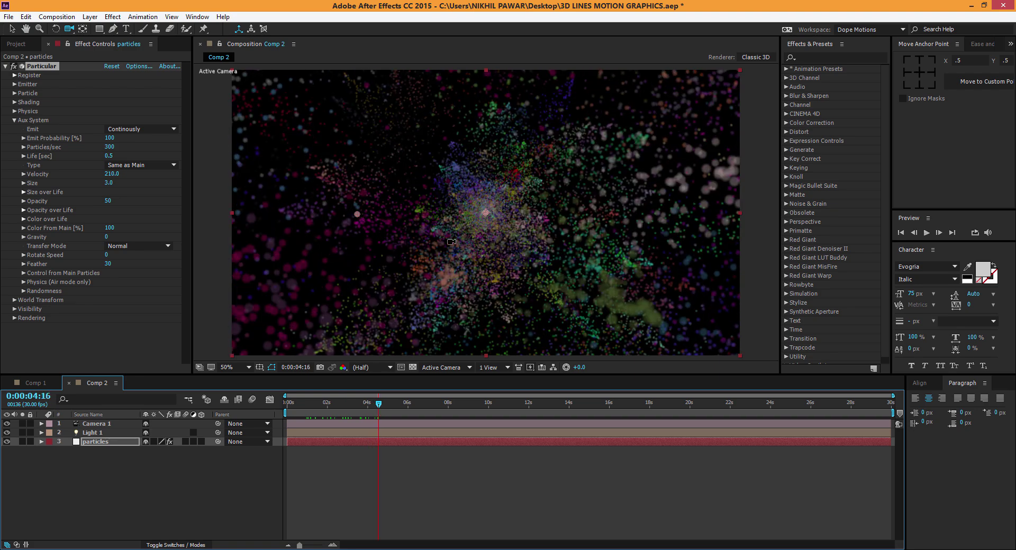
drag(297, 412, 399, 406)
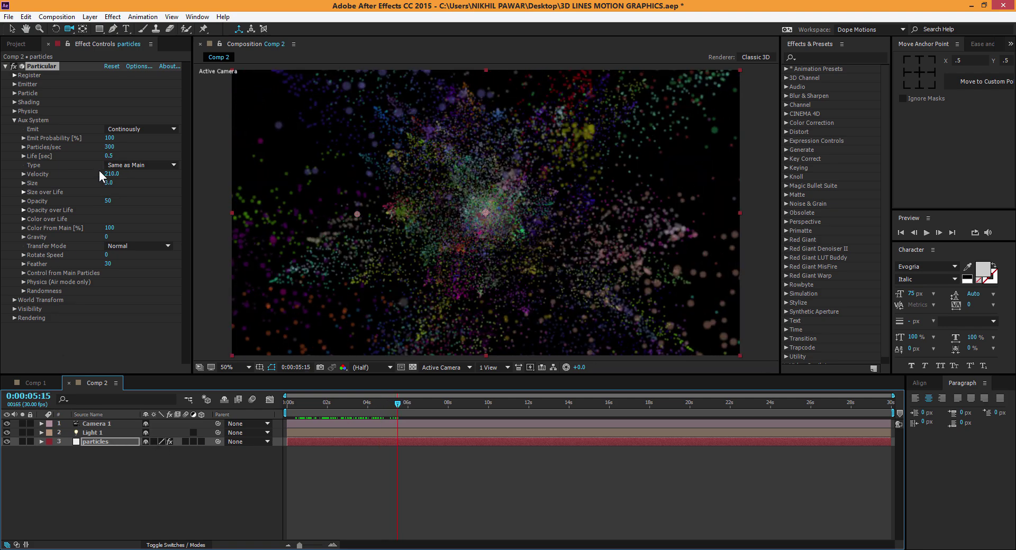
key(ctrl+z)
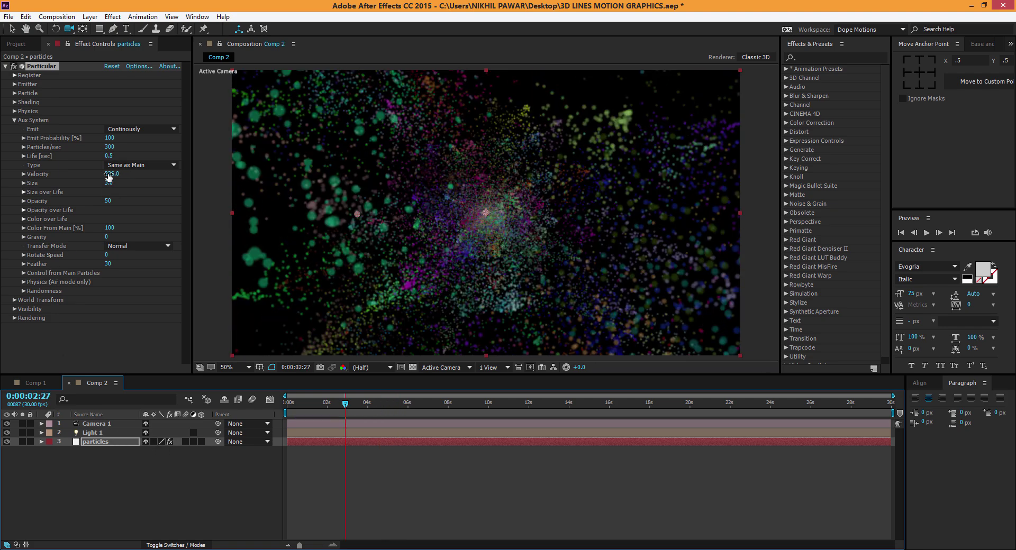
- Set Aux System Velocity to 5, then 0.0 for clean streaks, at frame 2:25
click(109, 174)
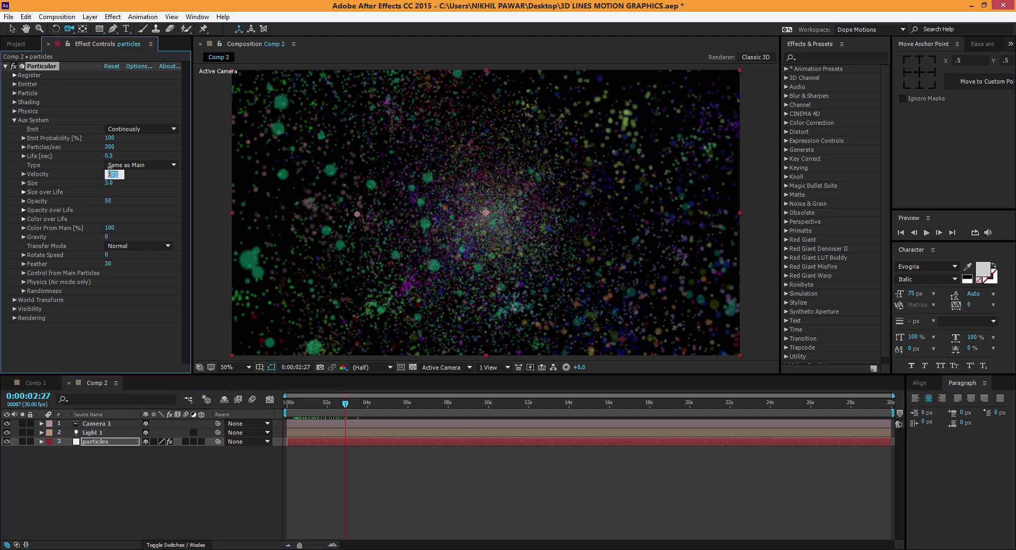
key(Return)
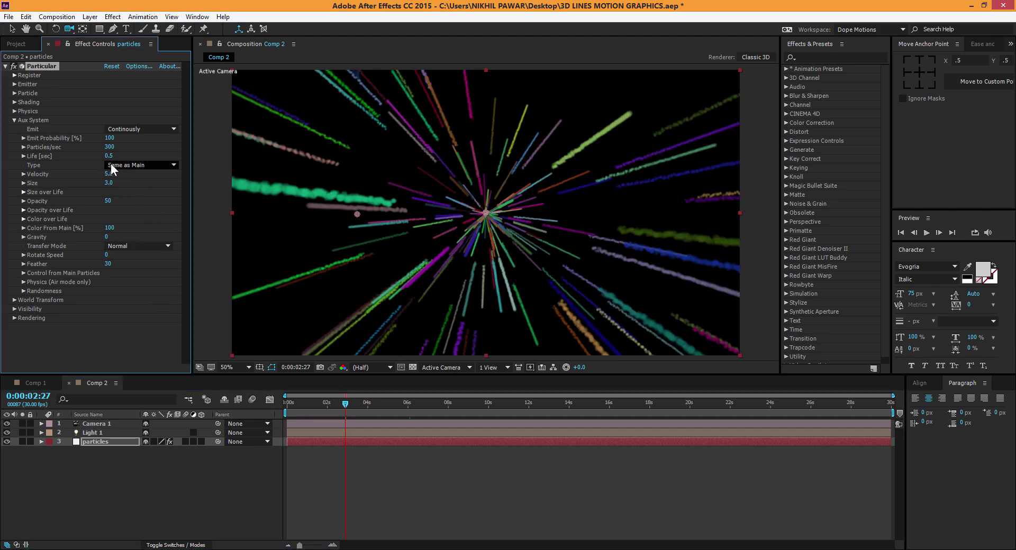
drag(108, 175, 94, 177)
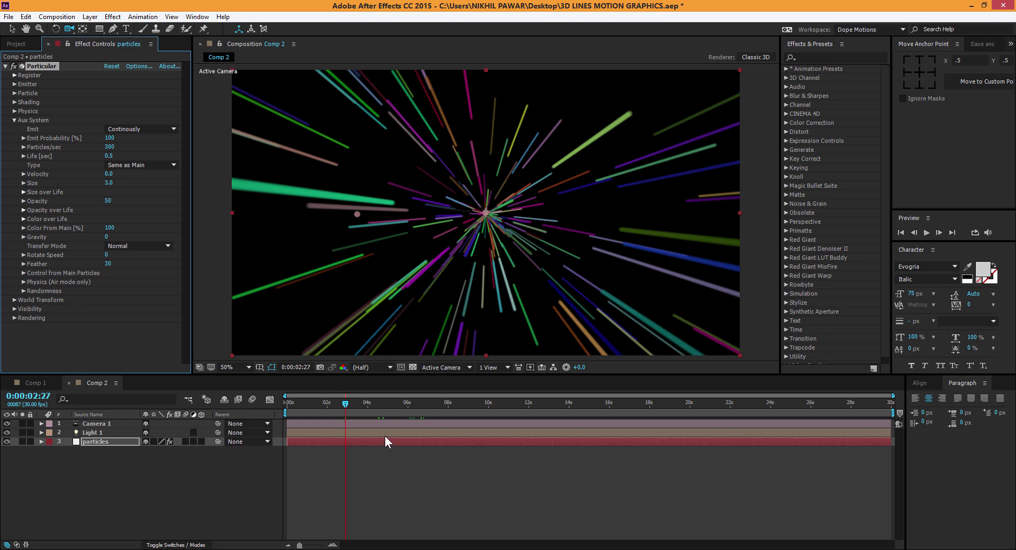
mouse_move(348, 408)
mouse_down()
mouse_move(363, 406)
mouse_move(344, 406)
mouse_up()
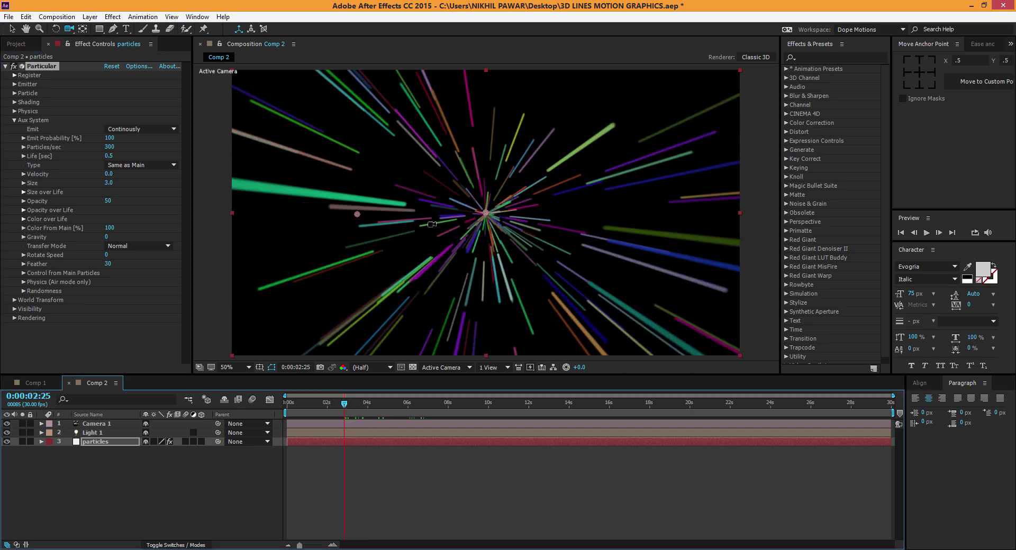
click(15, 122)
click(14, 111)
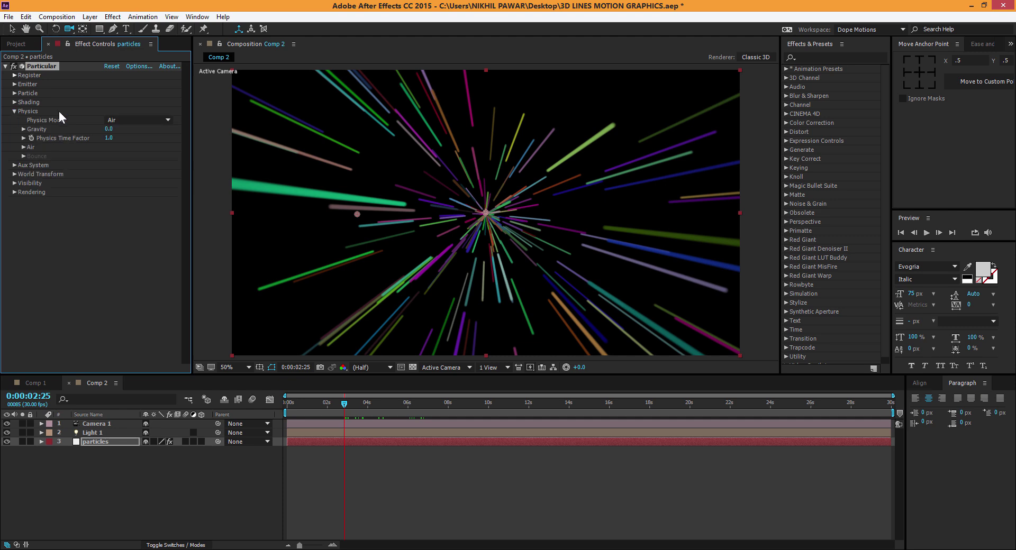
click(22, 147)
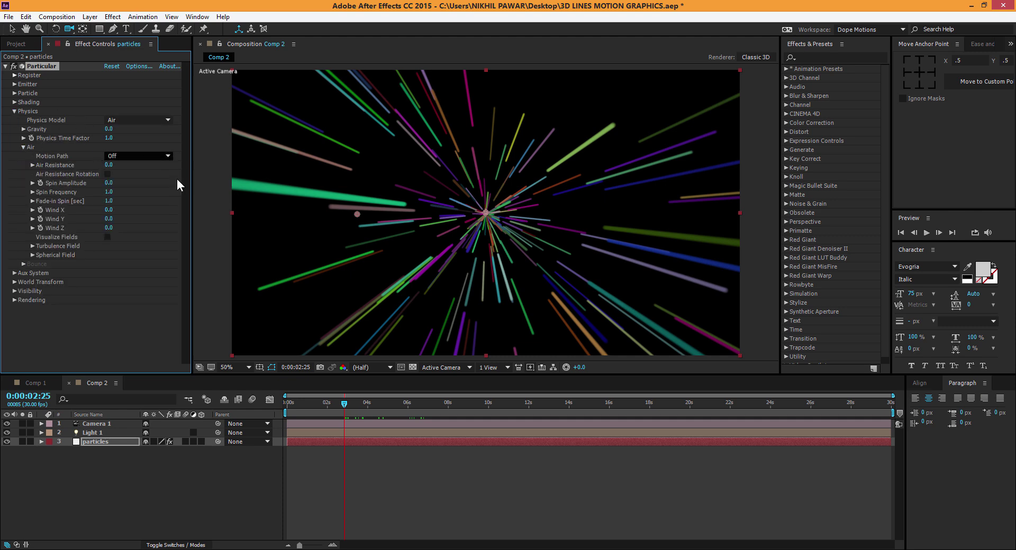
click(32, 246)
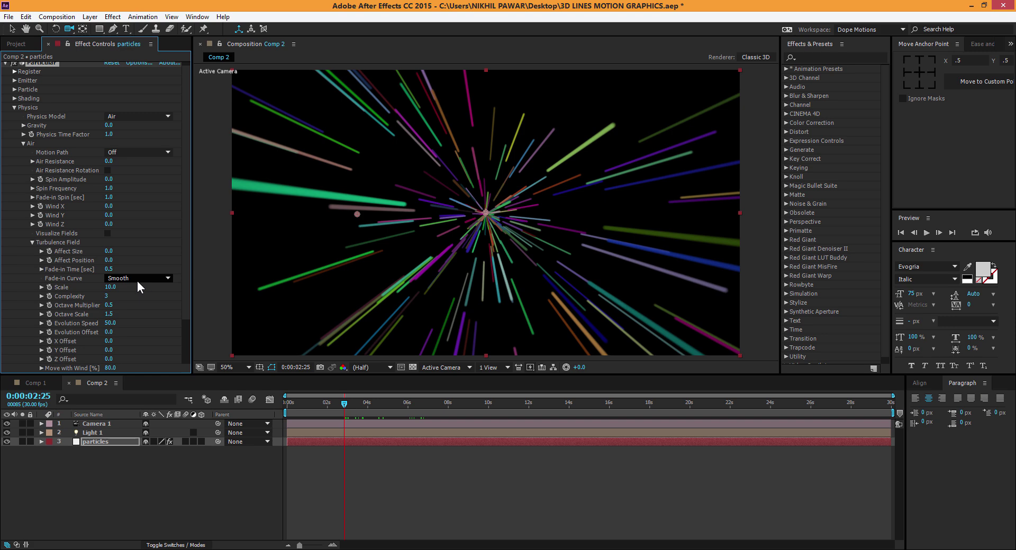
scroll(138, 281, down, 2)
click(106, 229)
mouse_move(110, 228)
mouse_down()
mouse_move(204, 237)
mouse_move(177, 249)
mouse_move(186, 255)
mouse_up()
drag(300, 403, 385, 402)
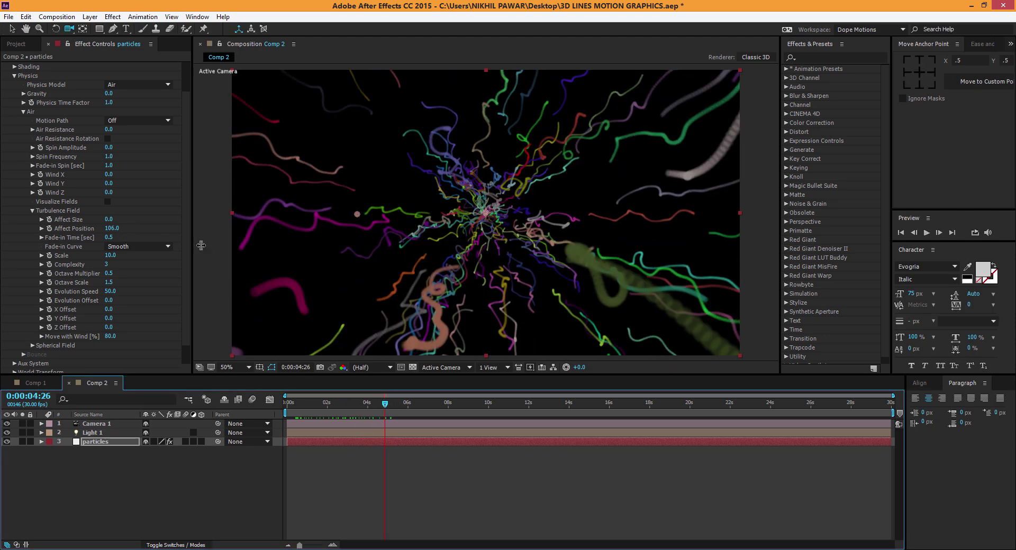
mouse_move(112, 233)
mouse_down()
mouse_move(81, 239)
mouse_move(108, 237)
mouse_up()
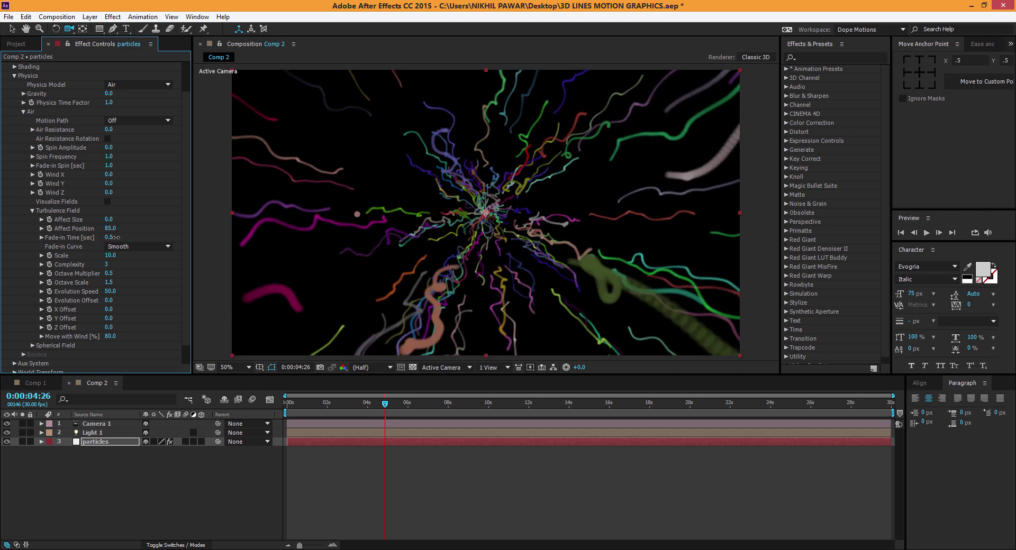
drag(421, 228, 104, 243)
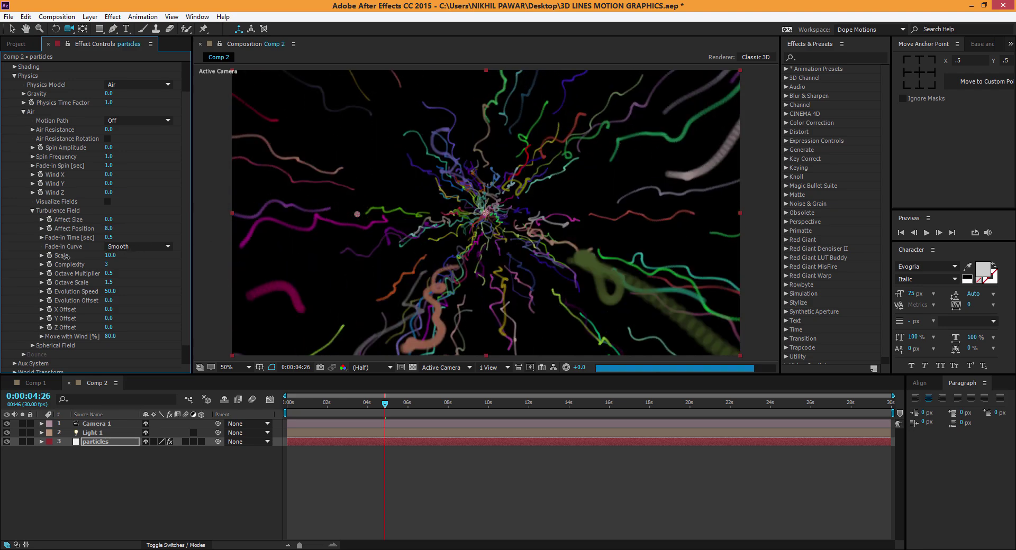
click(110, 229)
key(Return)
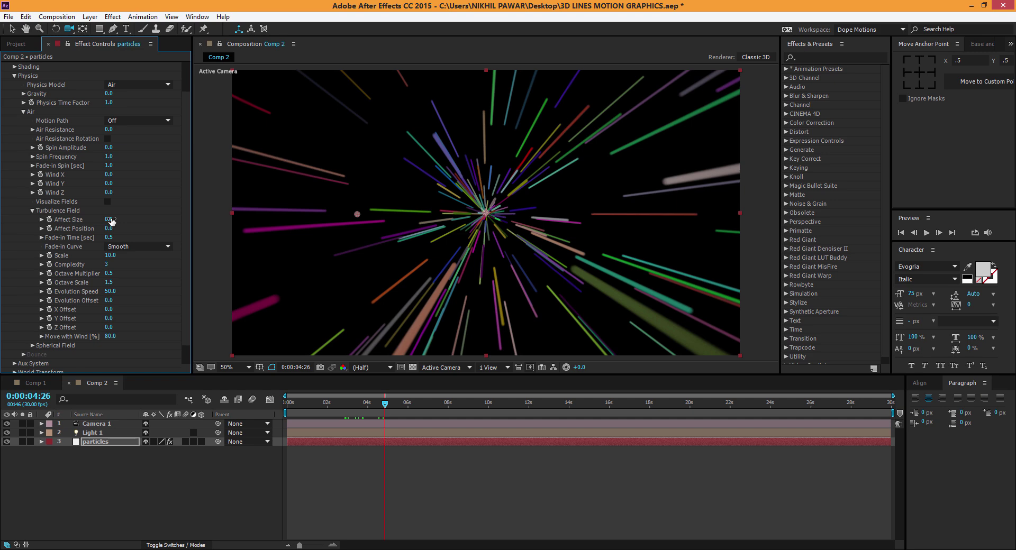
mouse_move(109, 231)
mouse_down()
mouse_move(261, 221)
mouse_move(468, 231)
mouse_move(651, 370)
mouse_up()
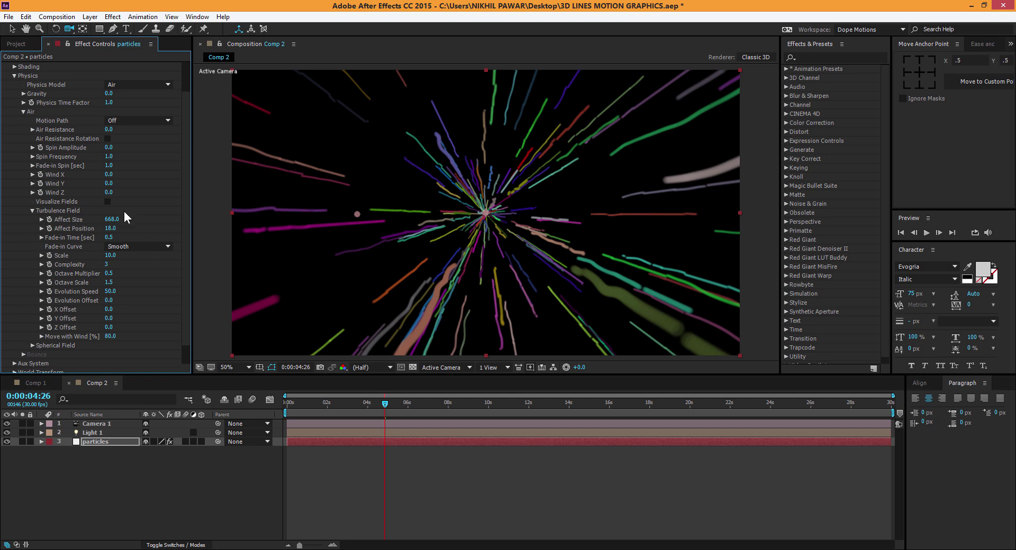
key(ctrl+z)
key(ctrl+z)
drag(325, 405, 396, 408)
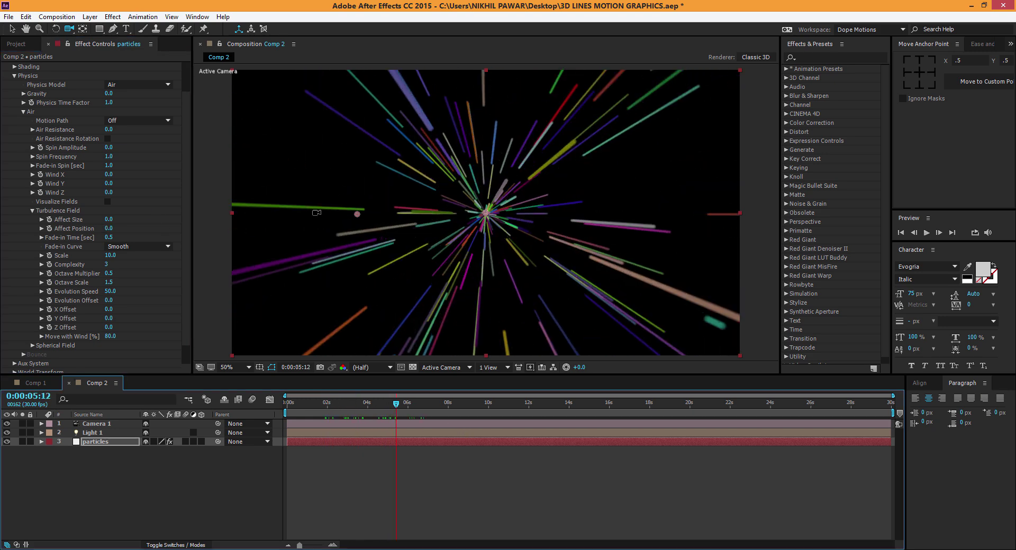
click(15, 76)
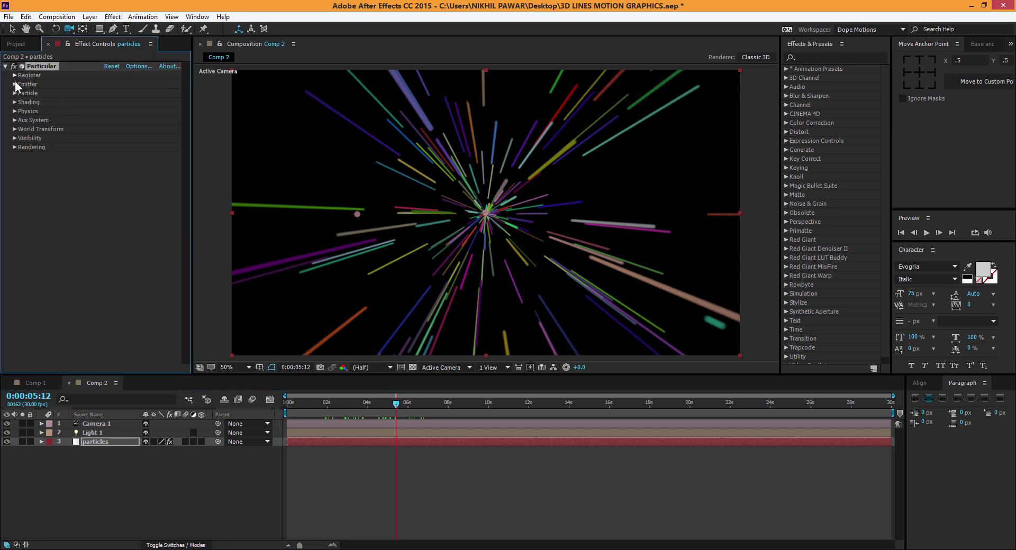
- Return to the Selection tool, deselect the particles layer and preview around 0:00:05:19
click(11, 31)
click(111, 194)
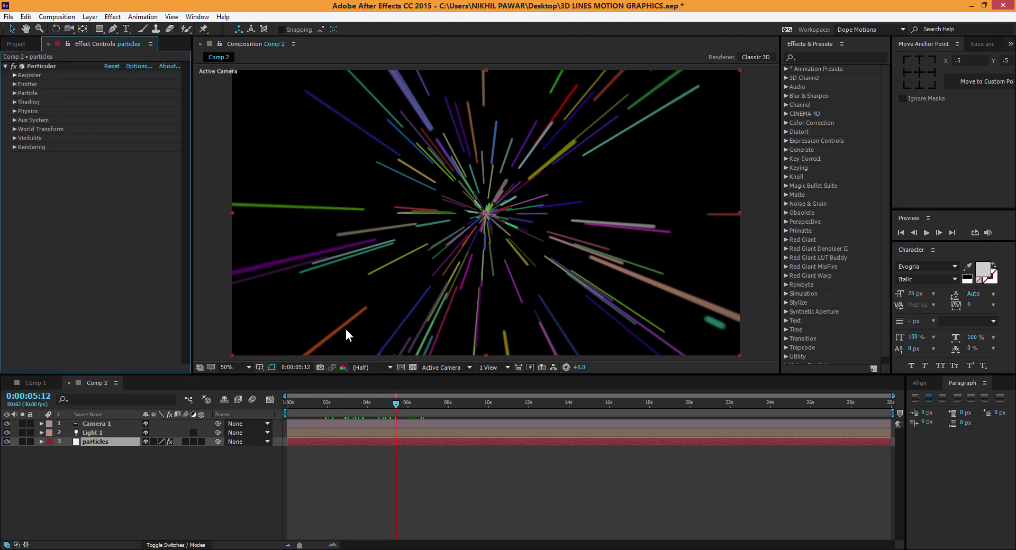
click(177, 469)
drag(398, 407, 366, 413)
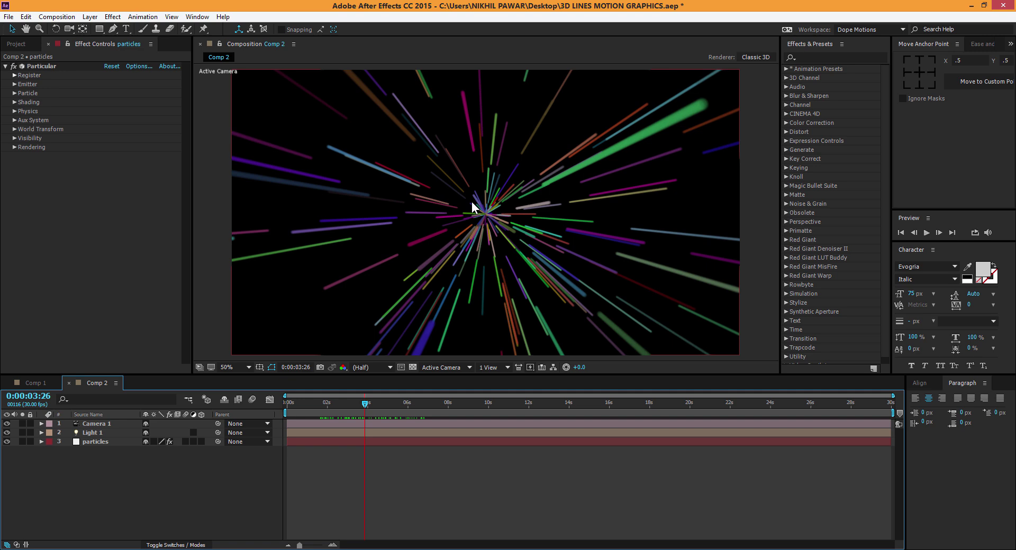
- Preview the streak burst from 0:00:05:20 through 0:00:06:16
click(14, 94)
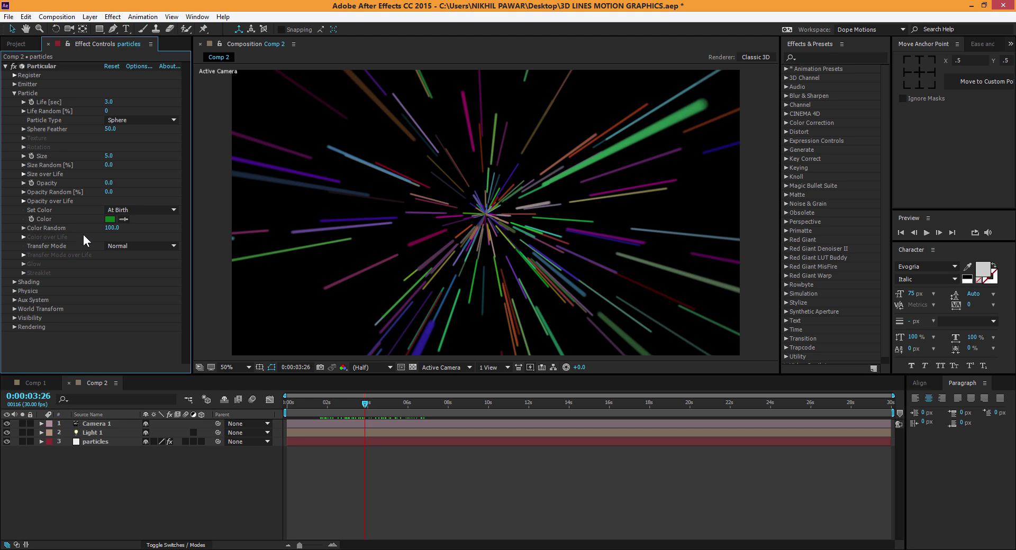
click(14, 93)
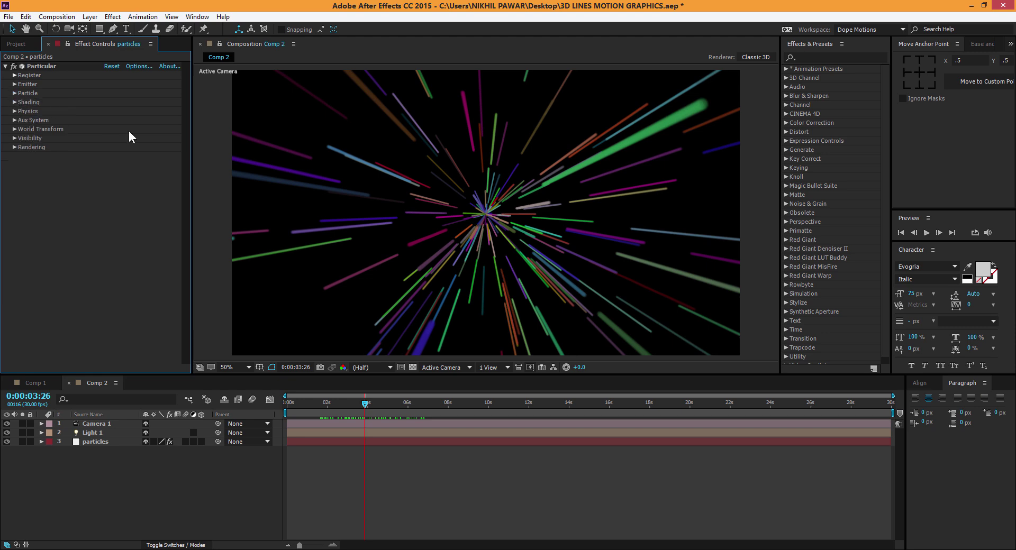
drag(383, 407, 409, 402)
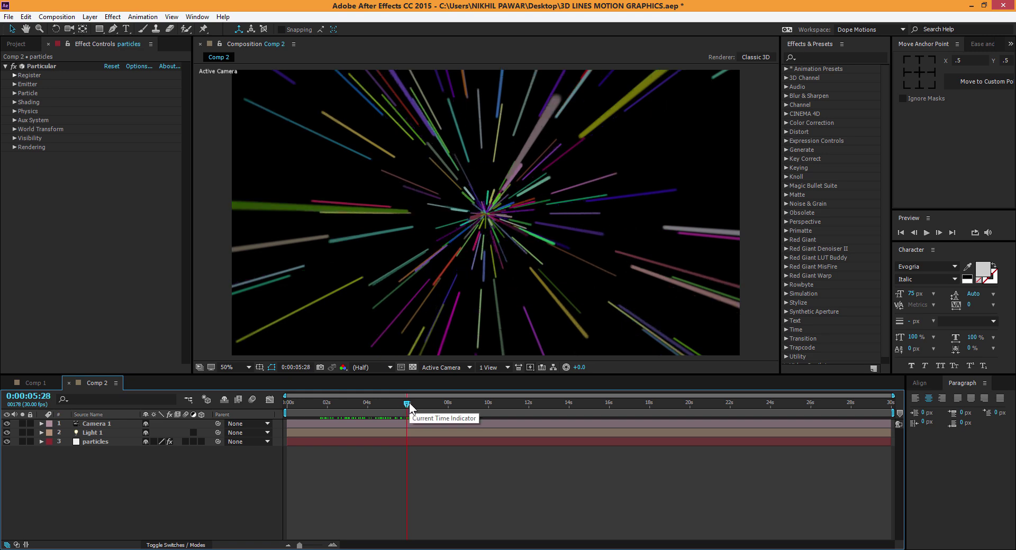
drag(409, 402, 419, 404)
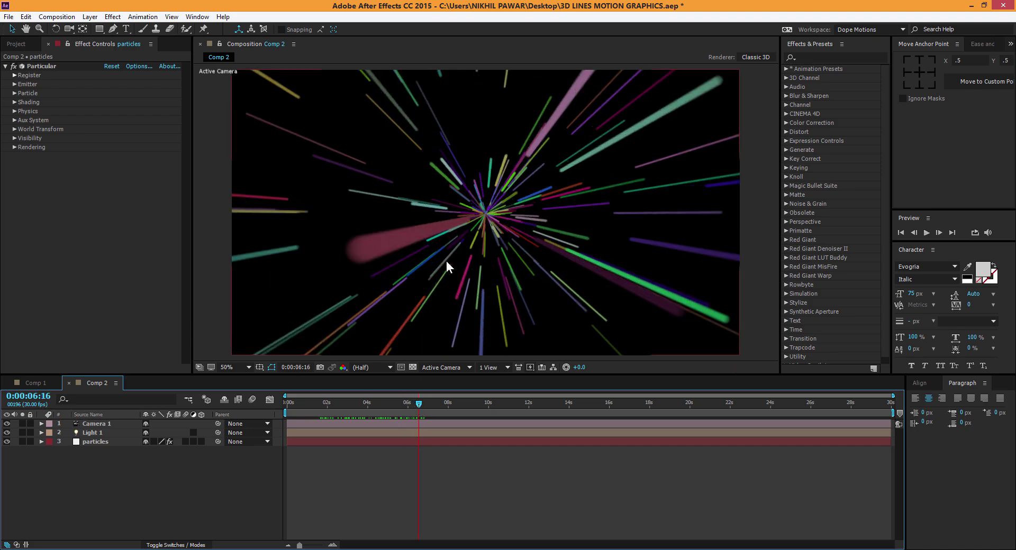